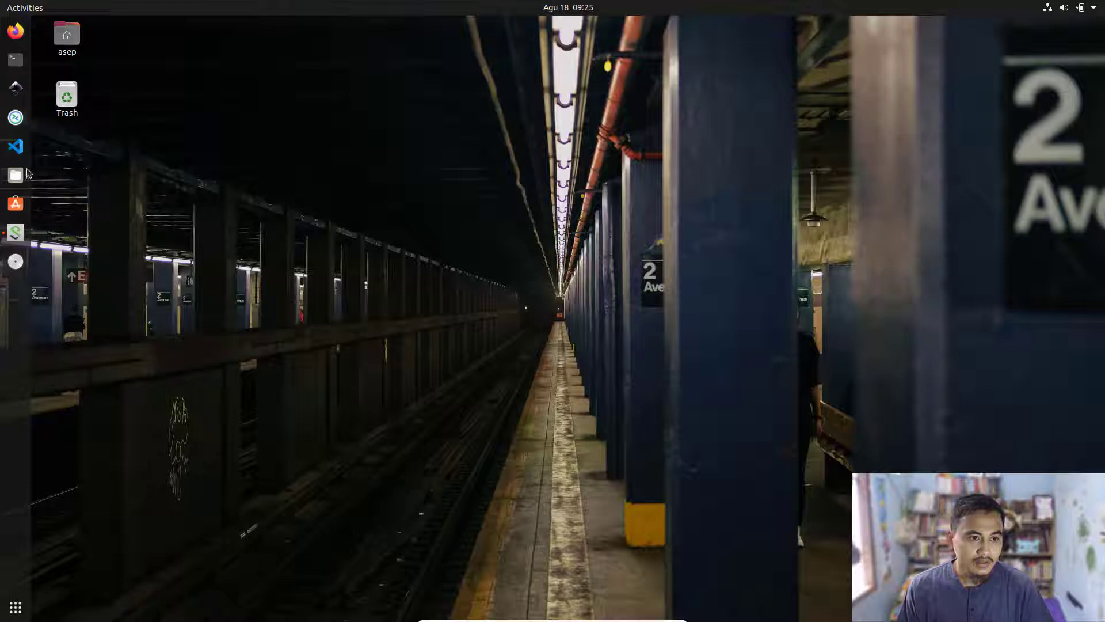
- Open Firefox and search Google for "azure data studio"
{"action": "left_click", "coordinate": [16, 31]}
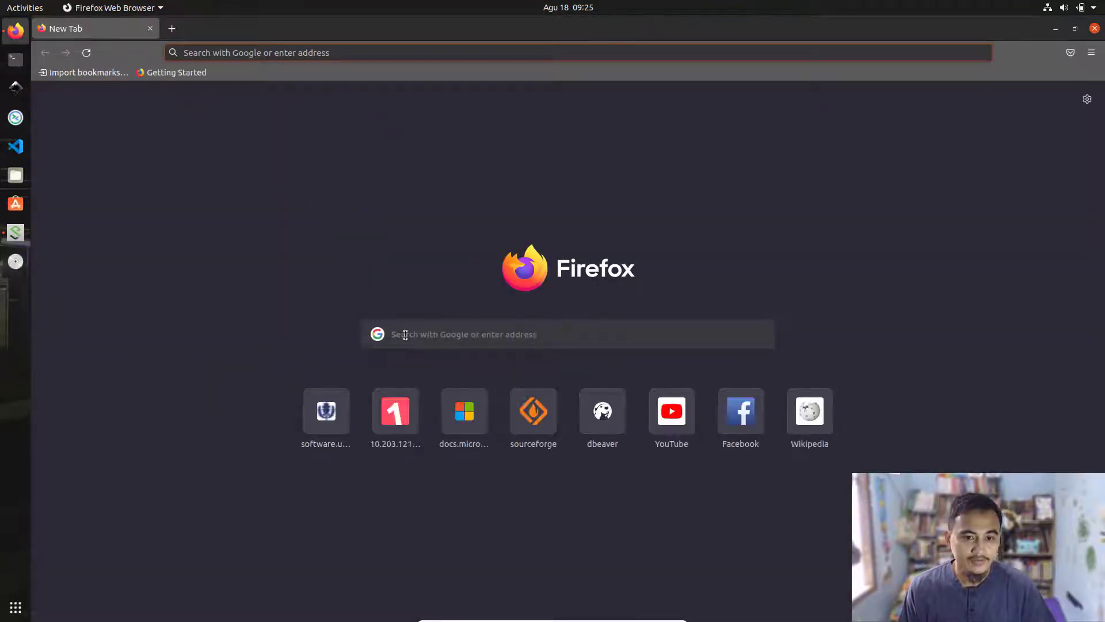
{"action": "left_click", "coordinate": [406, 335]}
{"action": "type", "text": "do"}
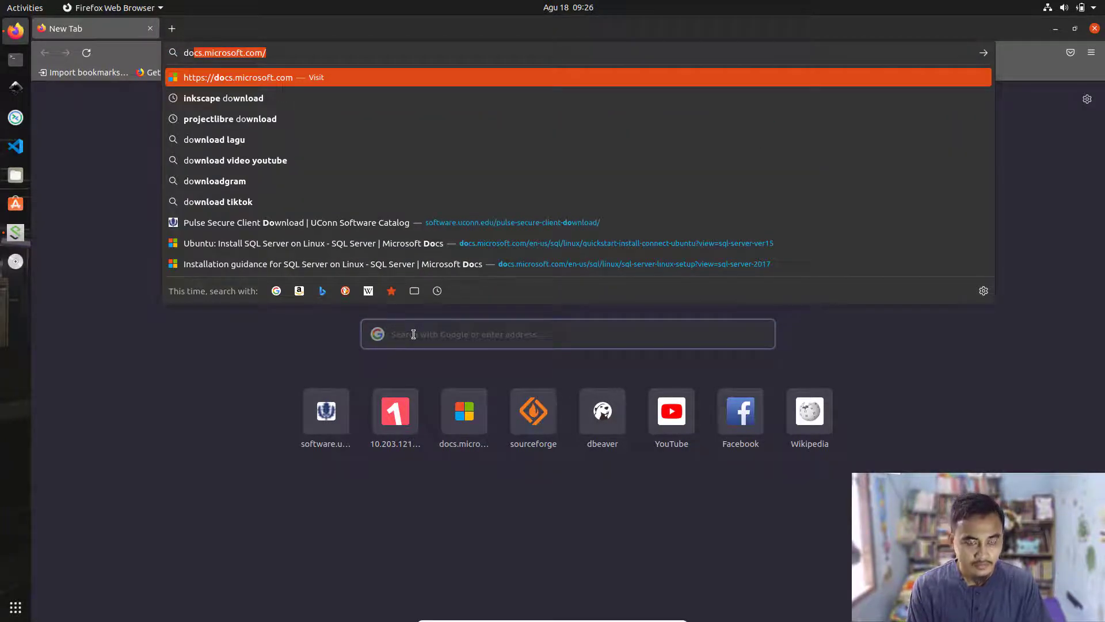
{"action": "type", "text": "w"}
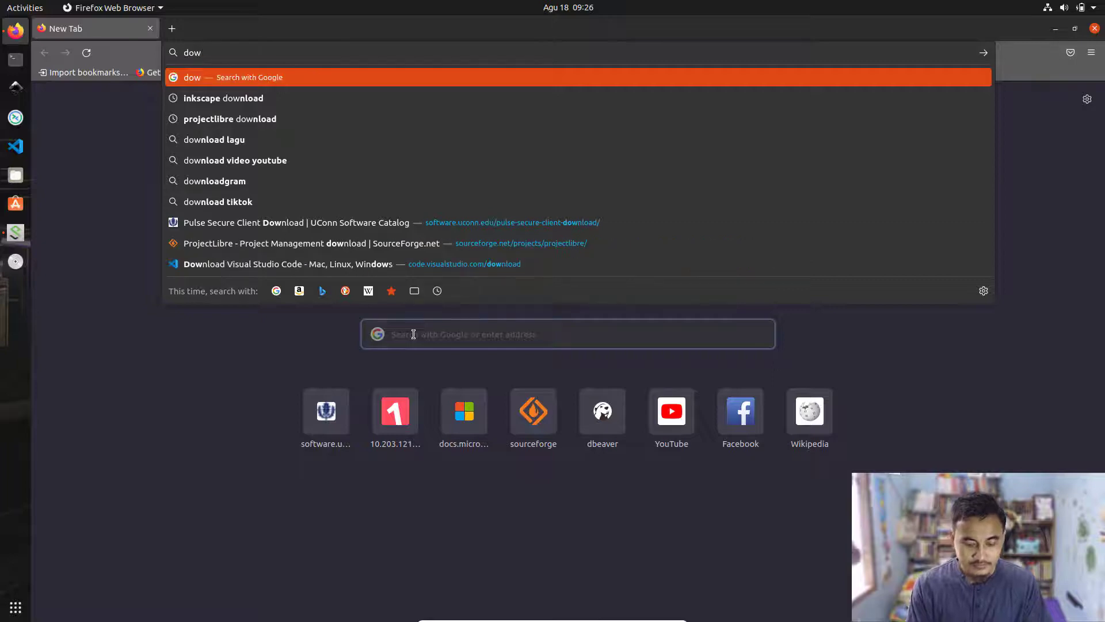
{"action": "key", "text": "BackSpace"}
{"action": "key", "text": "BackSpace"}
{"action": "key", "text": "BackSpace"}
{"action": "type", "text": "azure"}
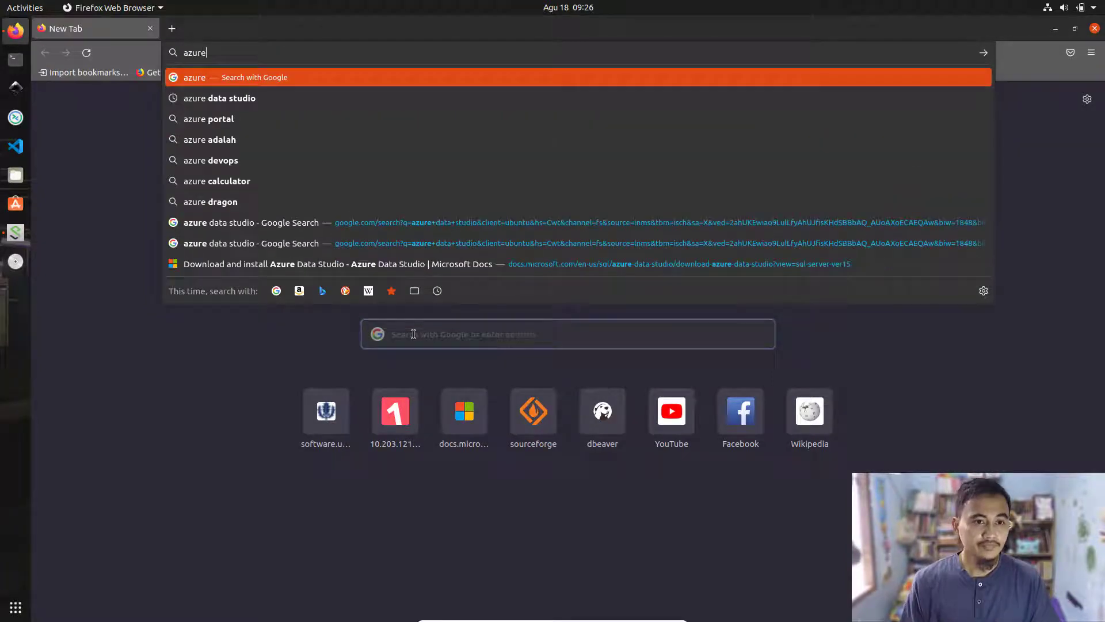
{"action": "key", "text": "Down"}
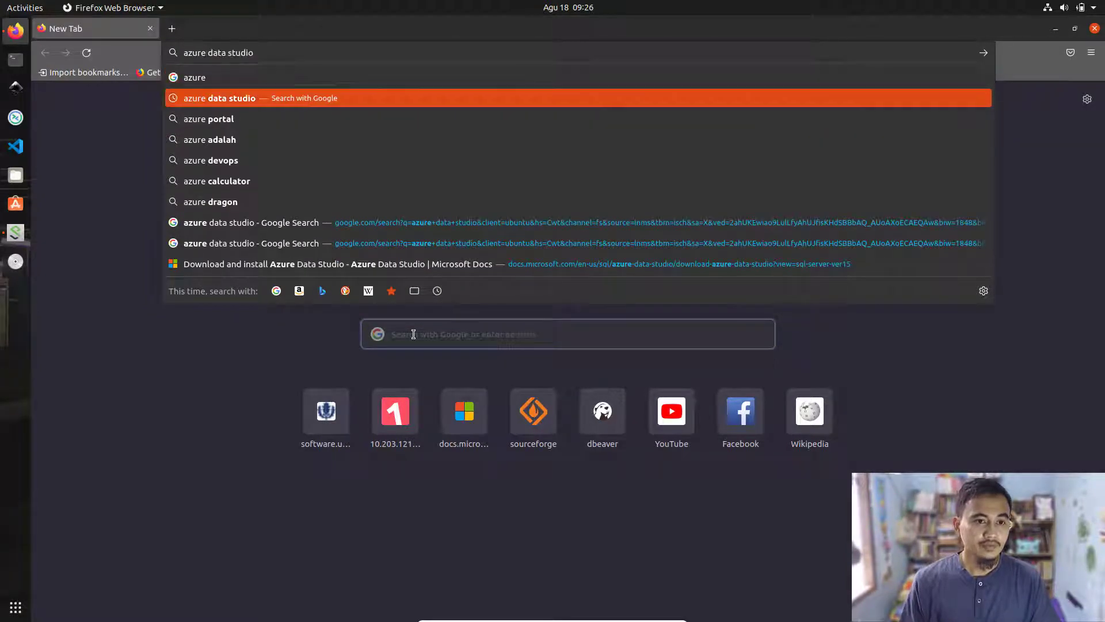
{"action": "key", "text": "Return"}
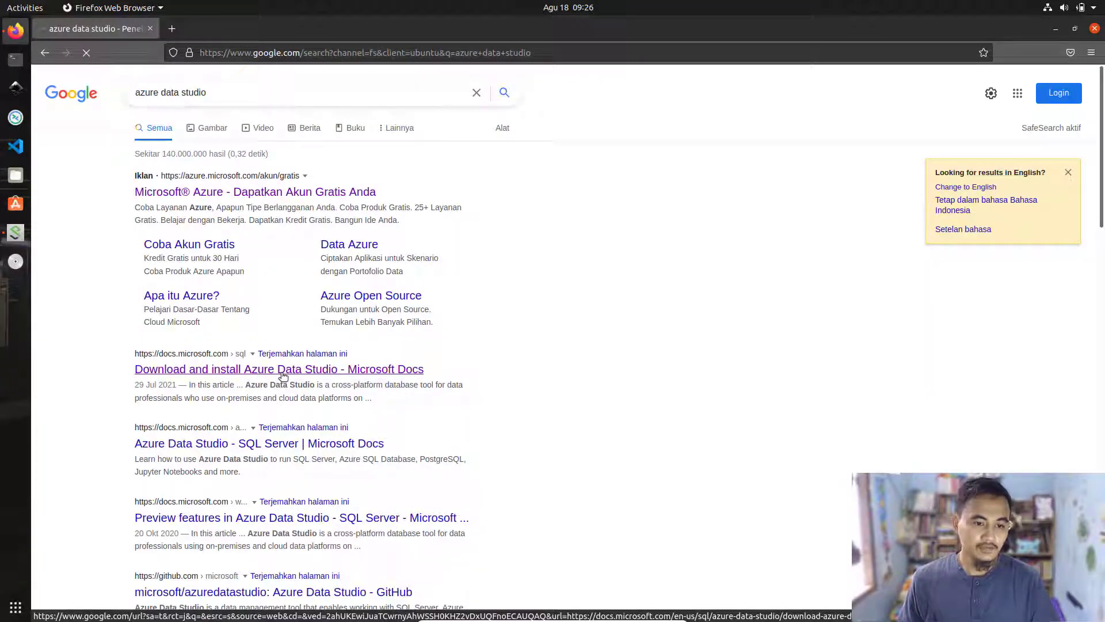
- Try to save the Linux .deb file from the Microsoft Docs page "Download and install Azure Data Studio", and cancel the download
{"action": "left_click", "coordinate": [282, 369]}
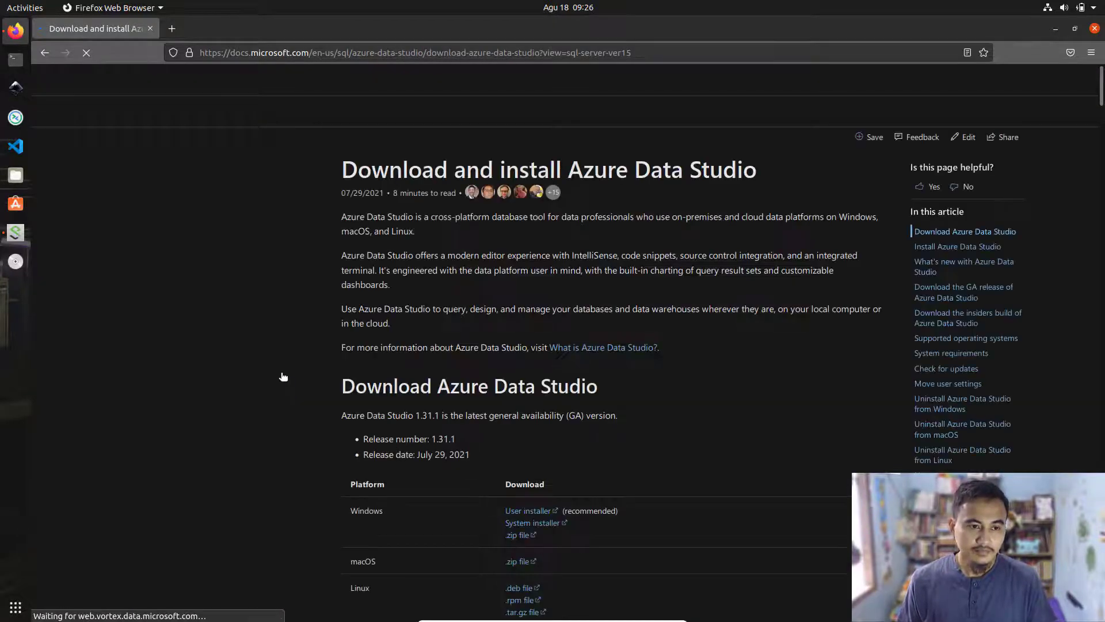
{"action": "scroll", "coordinate": [652, 273], "scroll_direction": "down", "scroll_amount": 3}
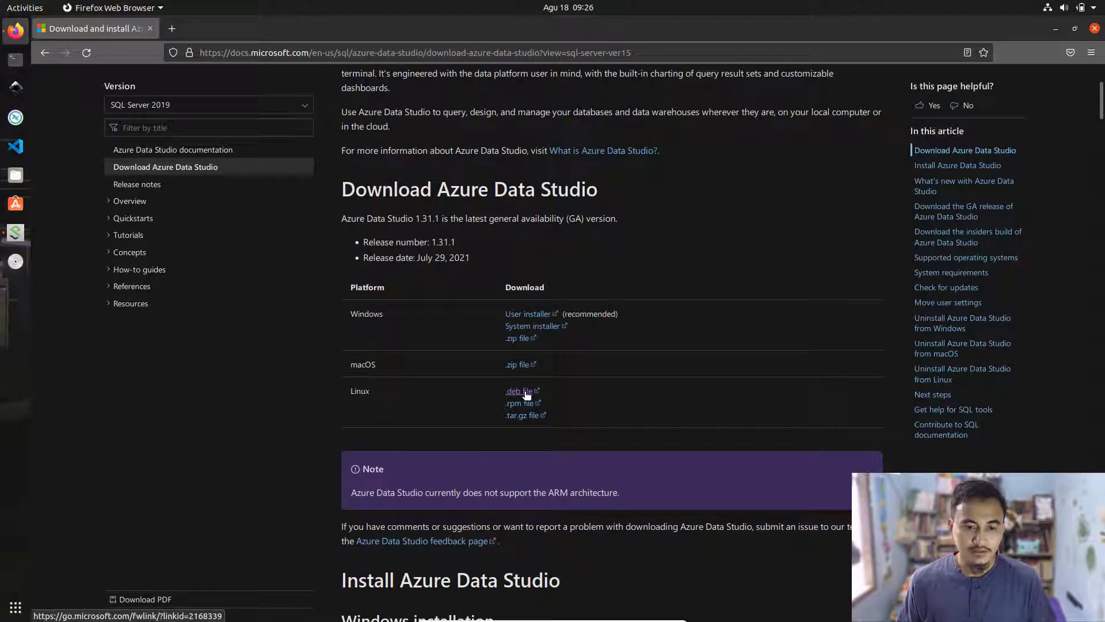
{"action": "left_click", "coordinate": [526, 395]}
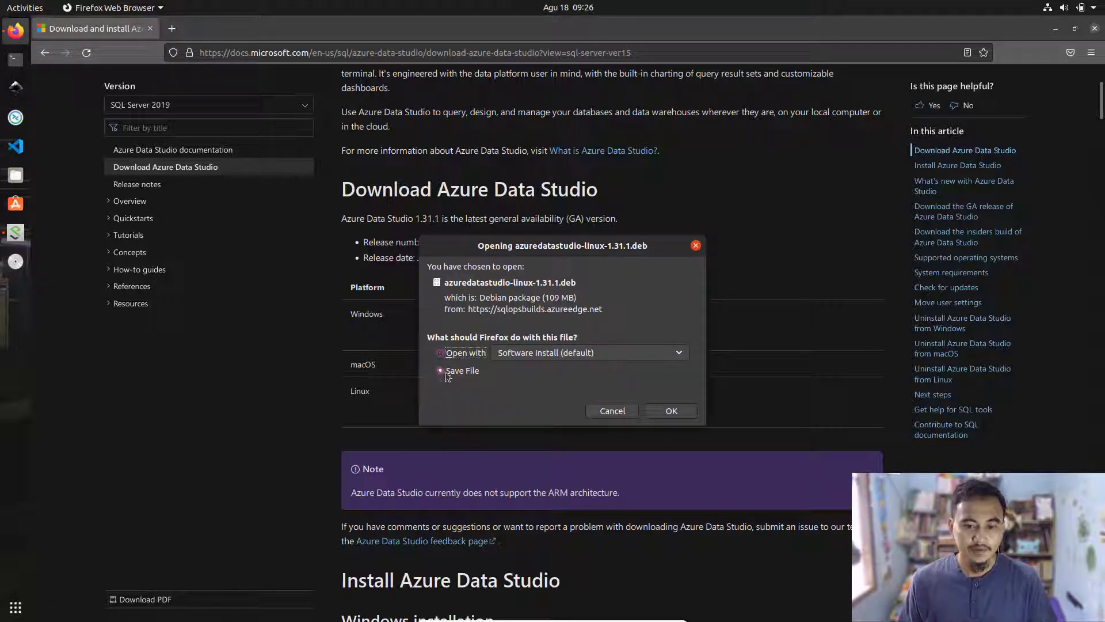
{"action": "left_click", "coordinate": [447, 374]}
{"action": "left_click", "coordinate": [619, 411]}
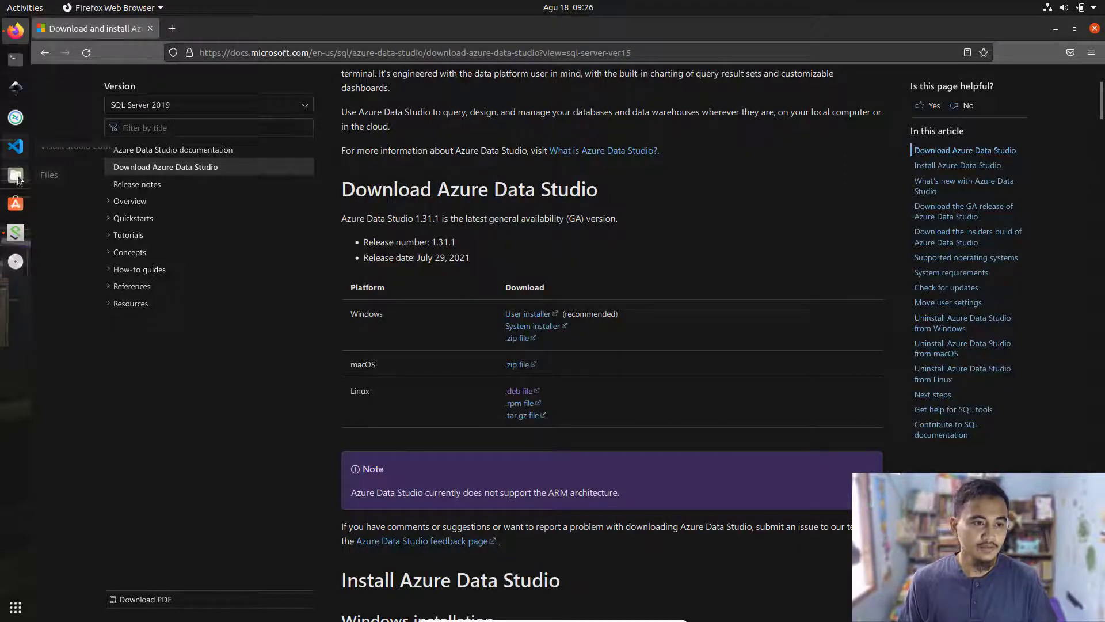
- Switch to the Files app and select azuredatastudio-linux-1.31.1.deb in the Downloads folder
{"action": "left_click", "coordinate": [15, 181]}
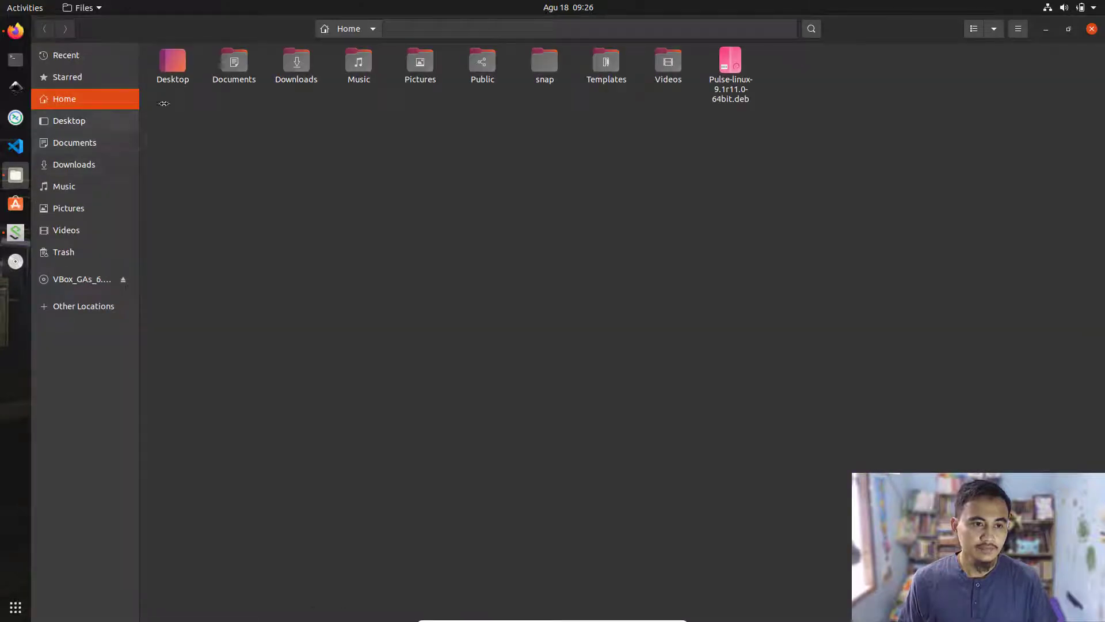
{"action": "double_click", "coordinate": [301, 61]}
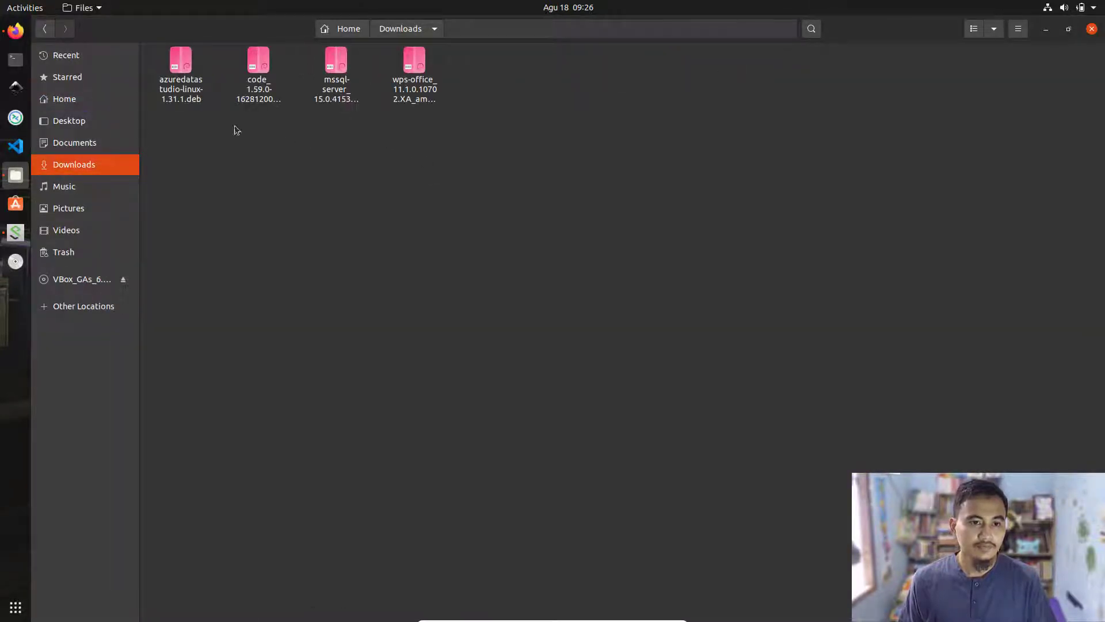
{"action": "left_click", "coordinate": [189, 67]}
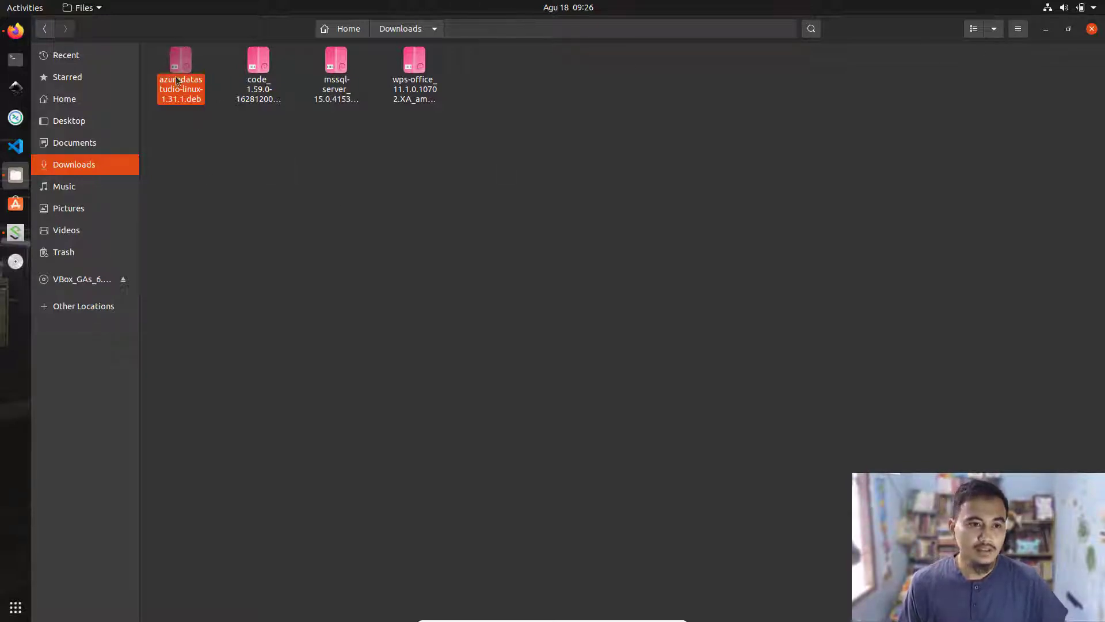
- Open a Terminal window and change the working directory to Downloads
{"action": "left_click", "coordinate": [16, 59]}
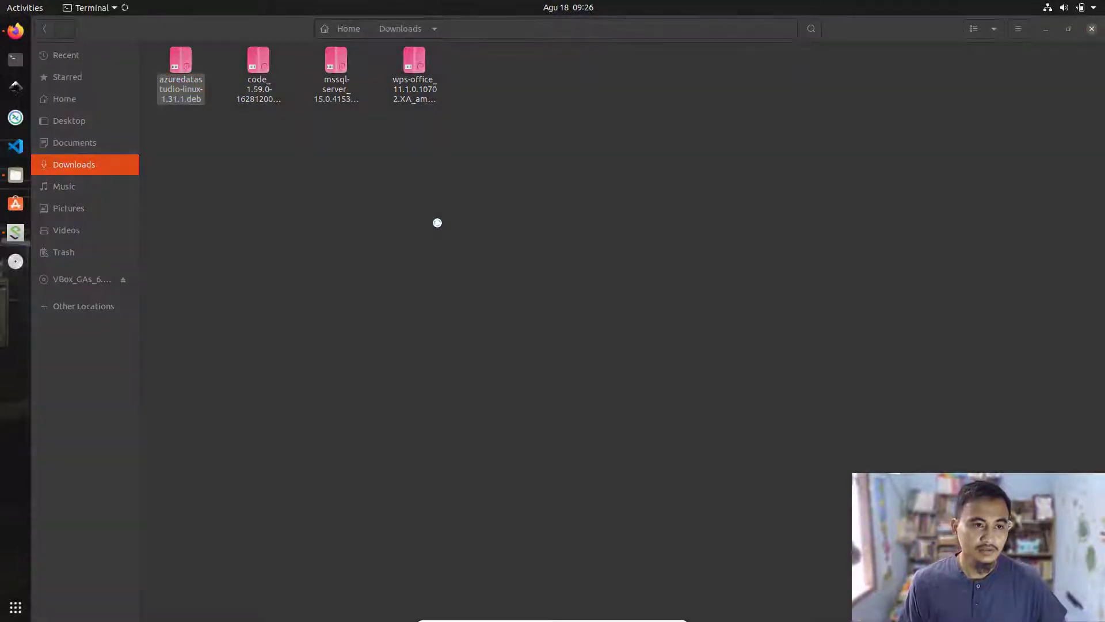
{"action": "left_click_drag", "start_coordinate": [183, 57], "coordinate": [380, 145]}
{"action": "type", "text": "cd "}
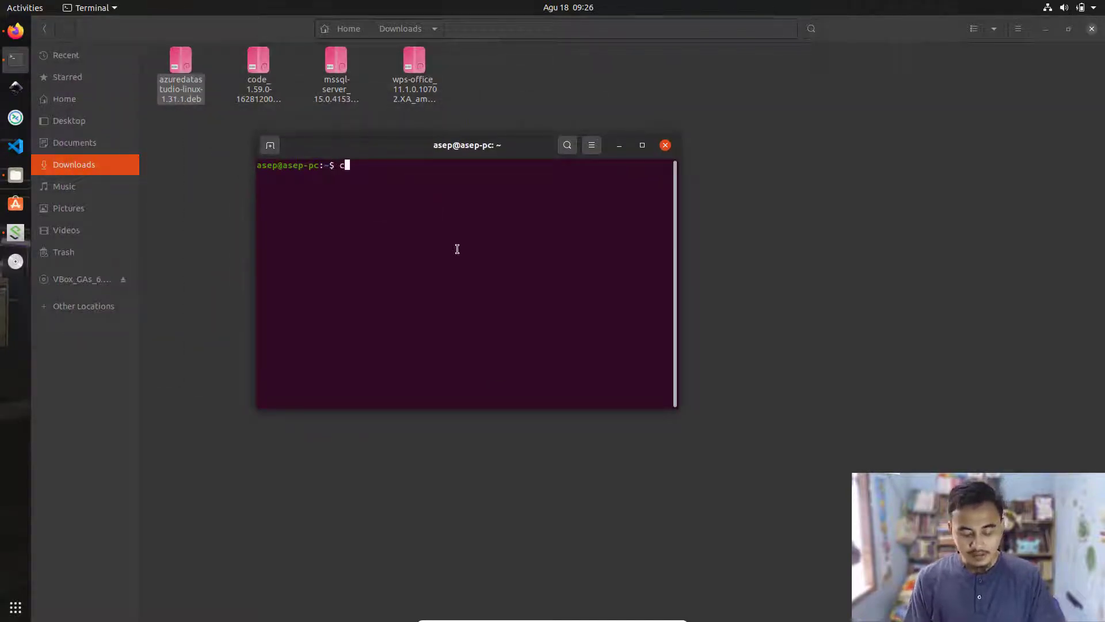
{"action": "type", "text": "Dow"}
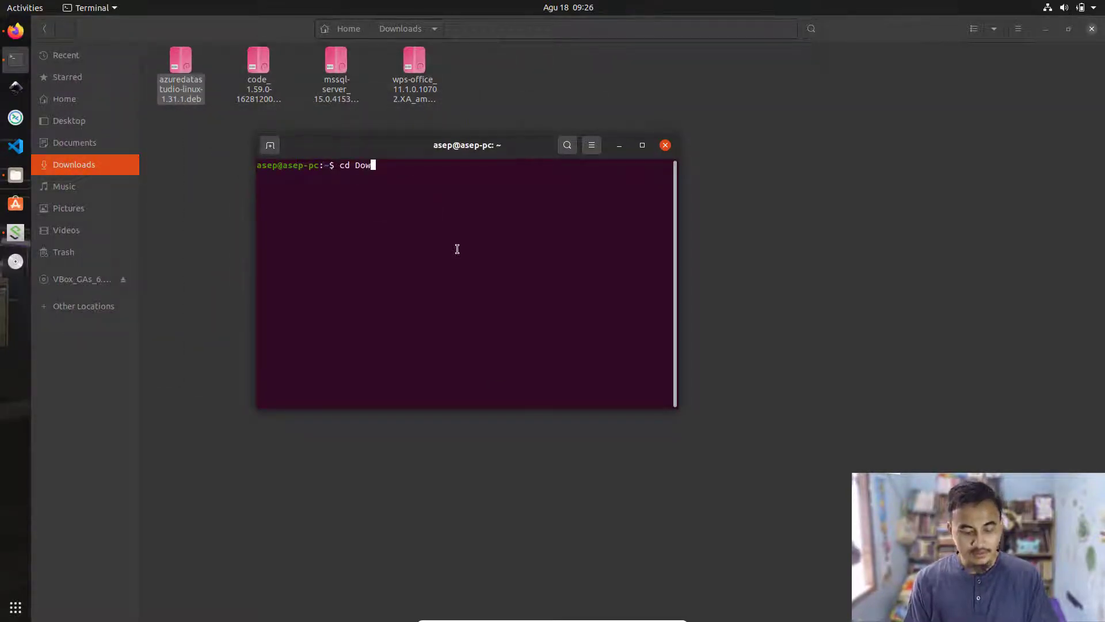
{"action": "key", "text": "Tab"}
{"action": "key", "text": "Return"}
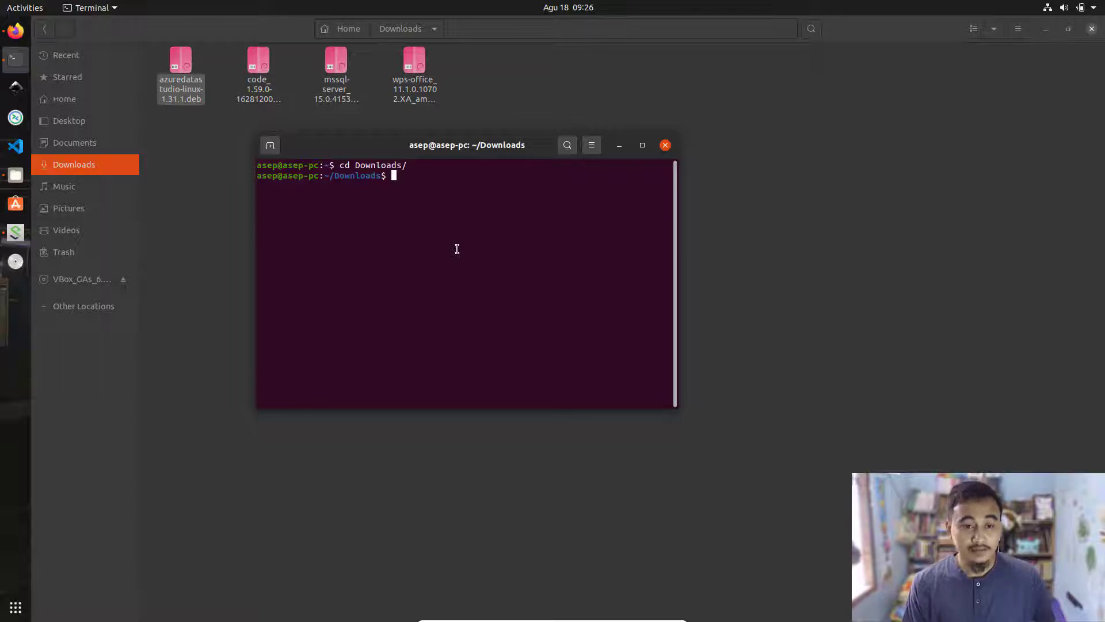
- Install the package by running sudo dpkg -i azuredatastudio-linux-1.31.1.deb and enter the sudo password
{"action": "type", "text": "sudo"}
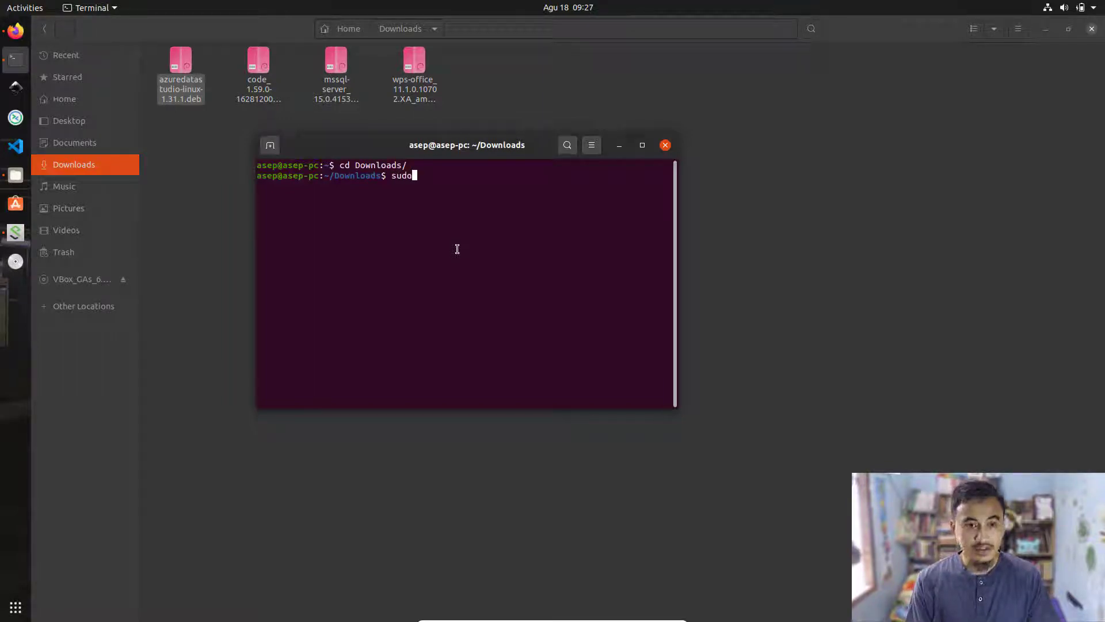
{"action": "type", "text": " dp"}
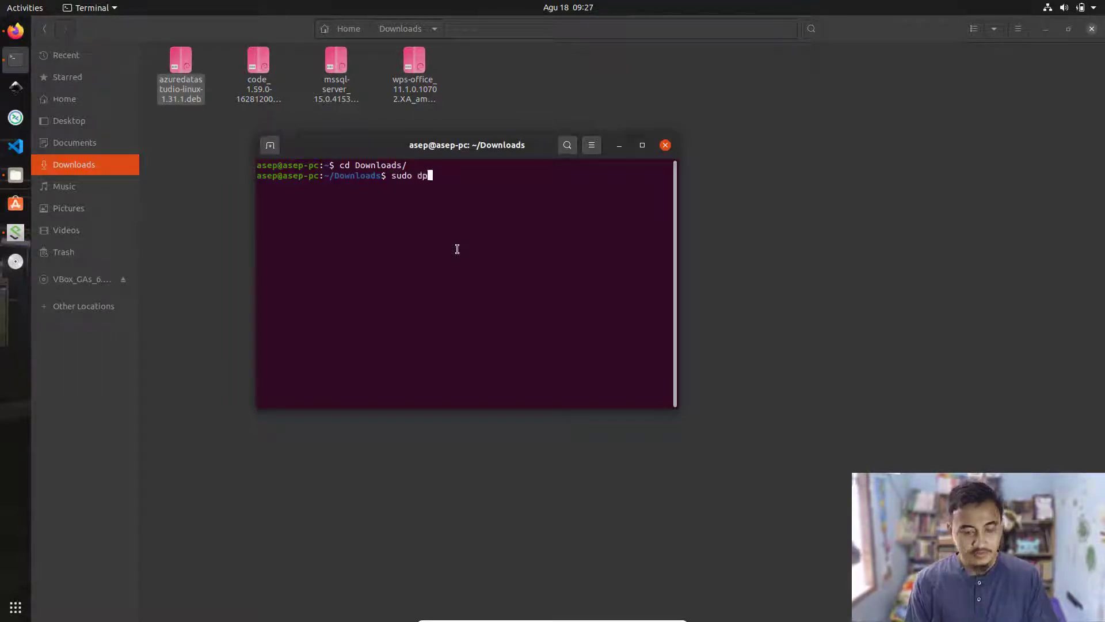
{"action": "type", "text": "kg "}
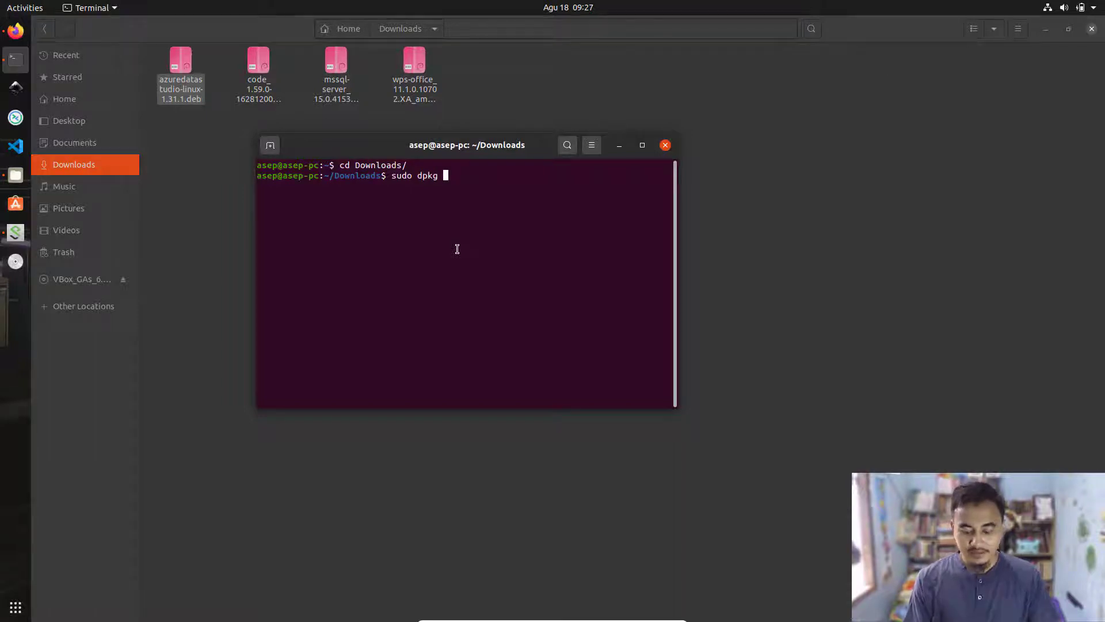
{"action": "type", "text": "-i az"}
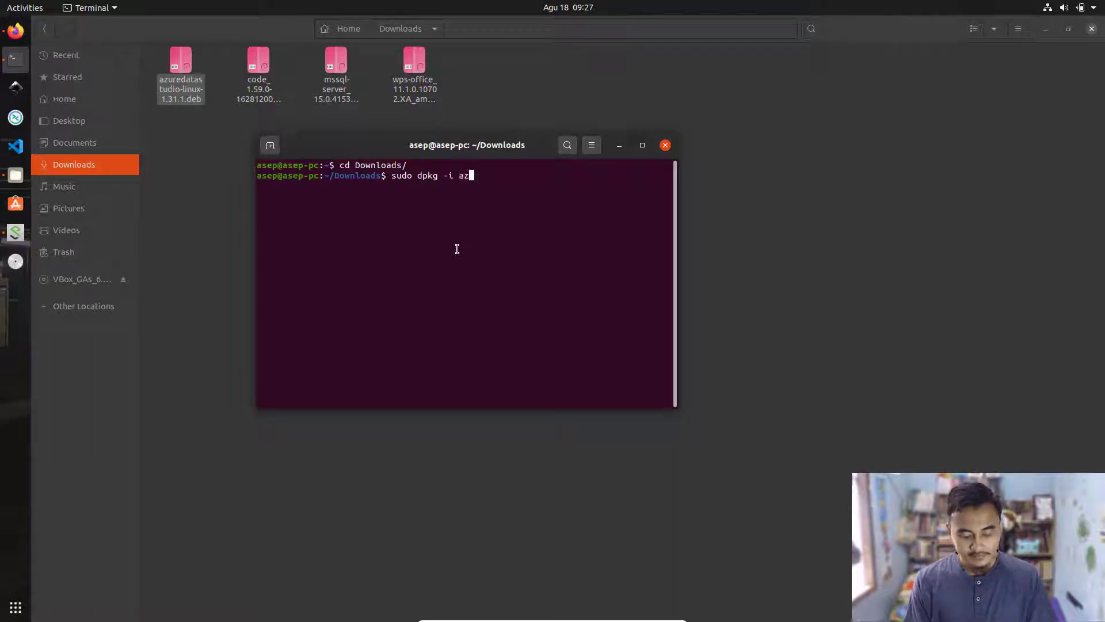
{"action": "key", "text": "Tab"}
{"action": "key", "text": "Return"}
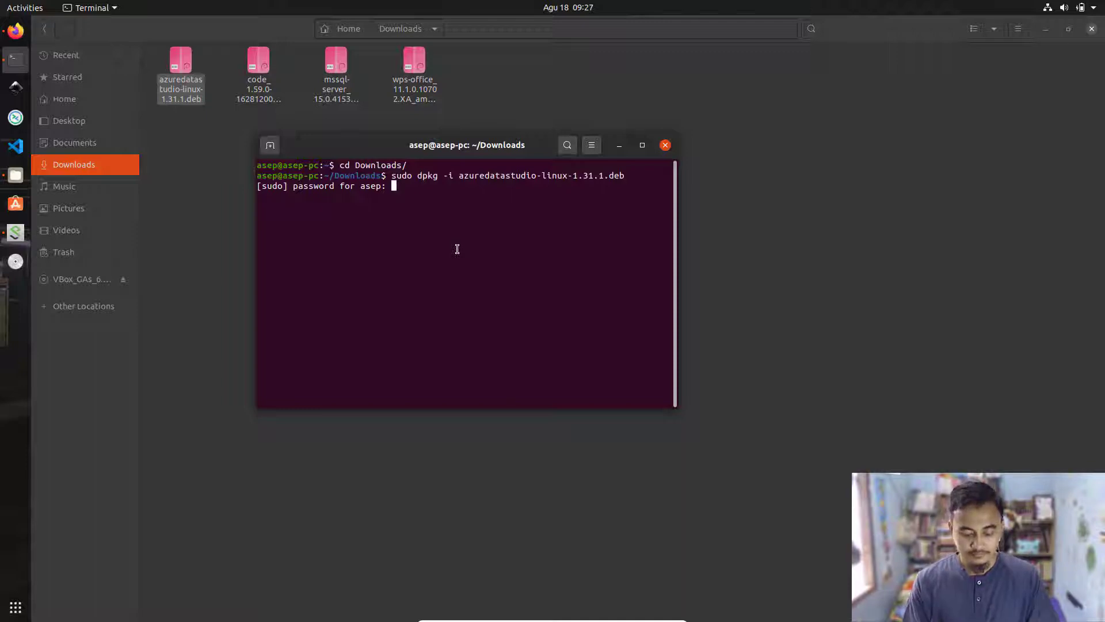
{"action": "key", "text": "Return"}
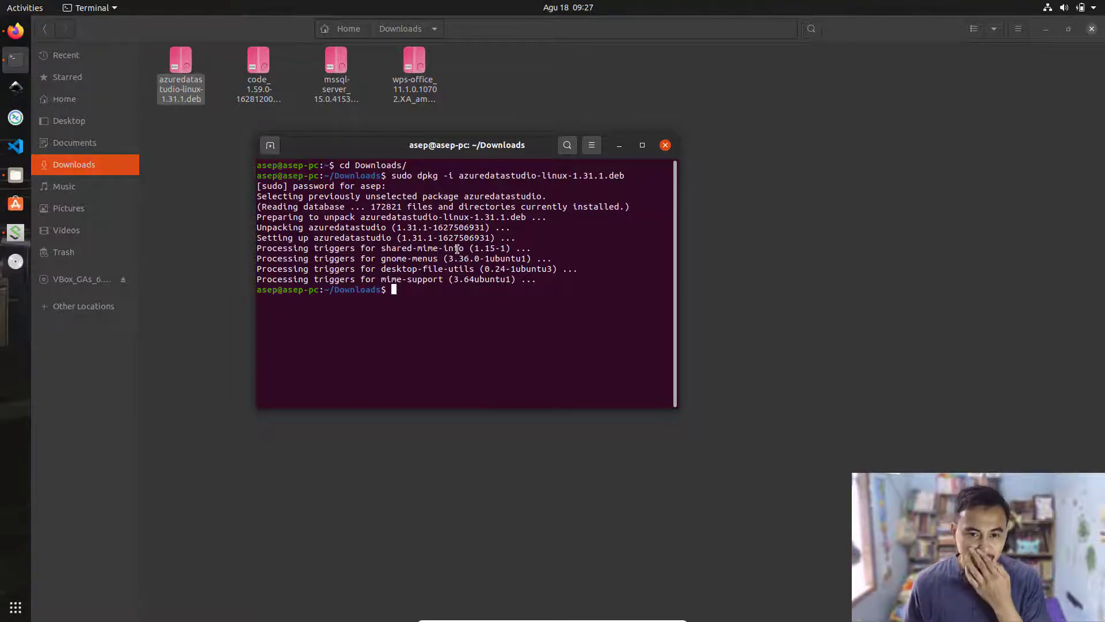
- Launch the installed Azure Data Studio and close the leftover Terminal and Files windows
{"action": "left_click", "coordinate": [665, 146]}
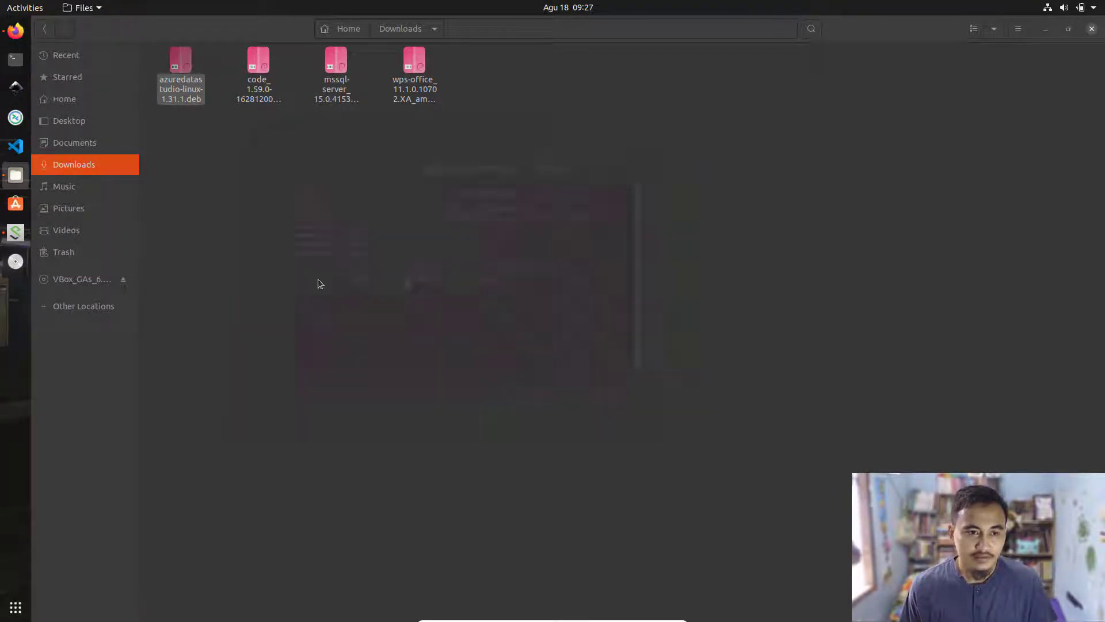
{"action": "left_click", "coordinate": [15, 610]}
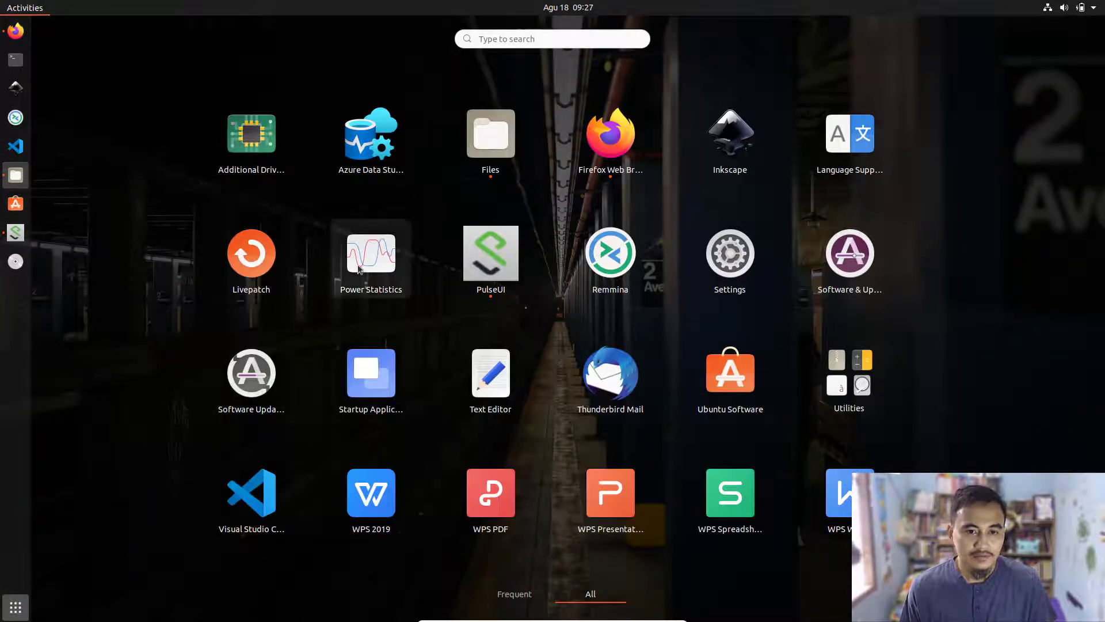
{"action": "left_click", "coordinate": [367, 145]}
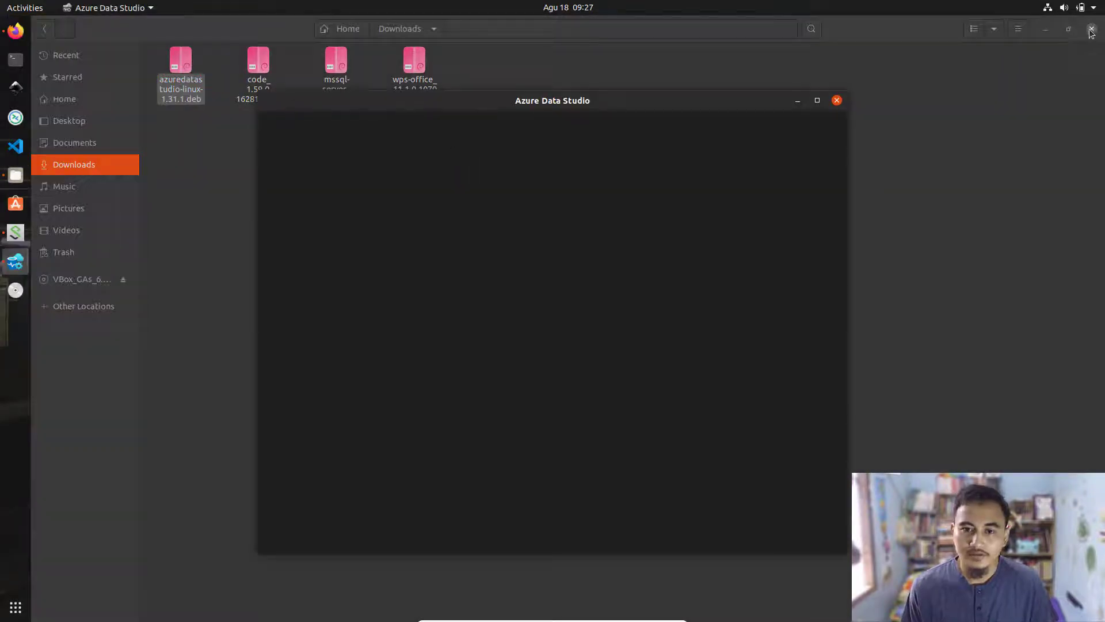
{"action": "left_click", "coordinate": [1091, 30]}
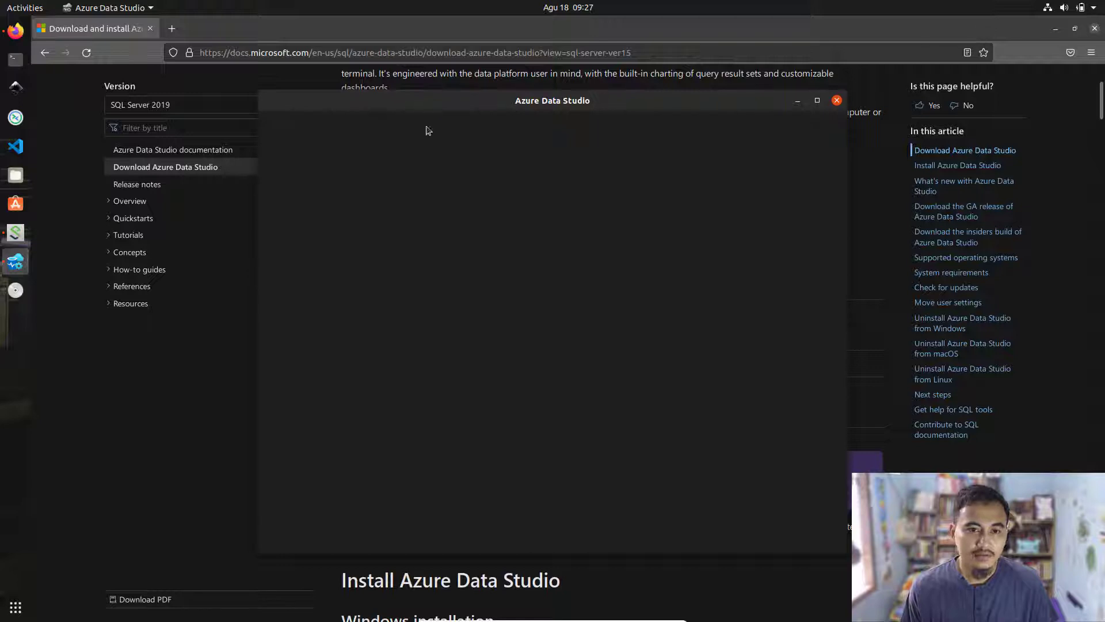
{"action": "left_click_drag", "start_coordinate": [613, 101], "coordinate": [479, 87]}
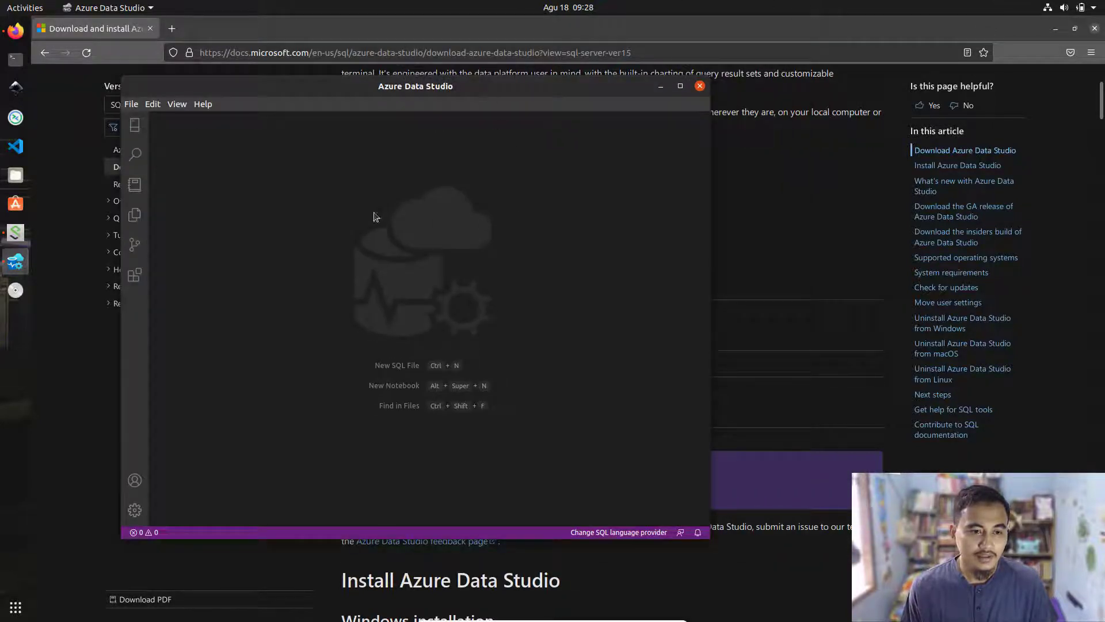
- Add Azure Data Studio to the dock's favorites and maximize its window
{"action": "right_click", "coordinate": [16, 264]}
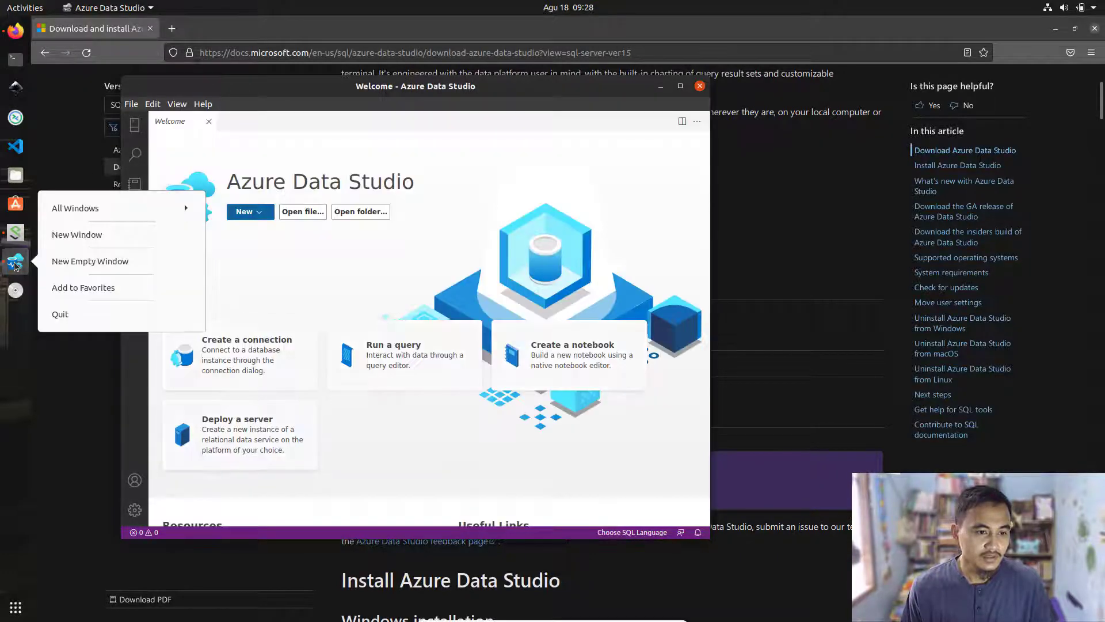
{"action": "left_click", "coordinate": [69, 288]}
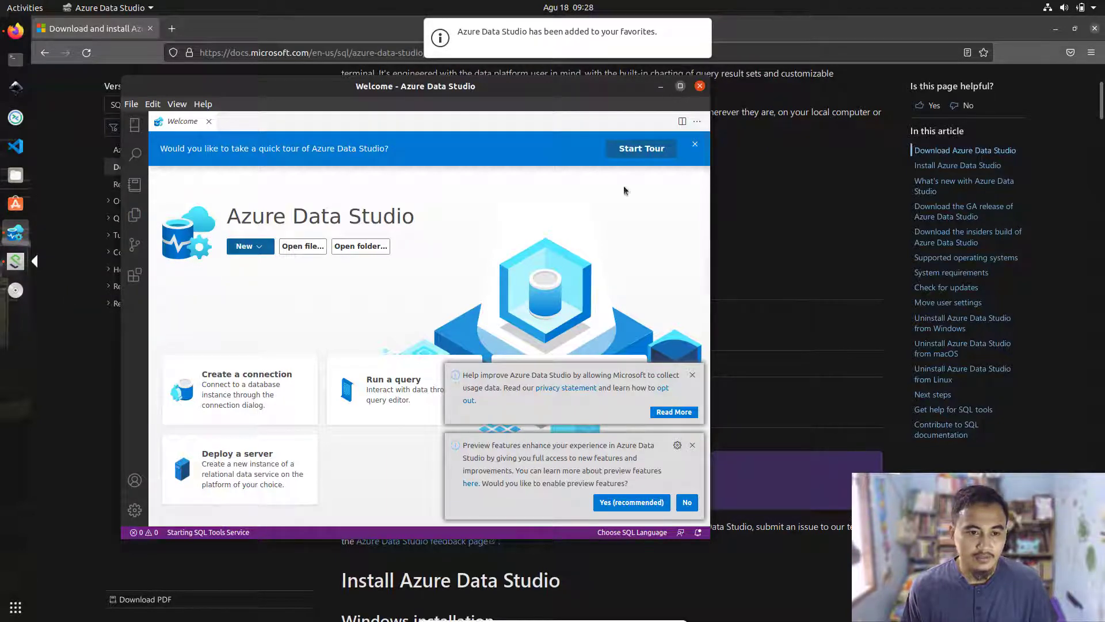
{"action": "key", "text": "super+Up"}
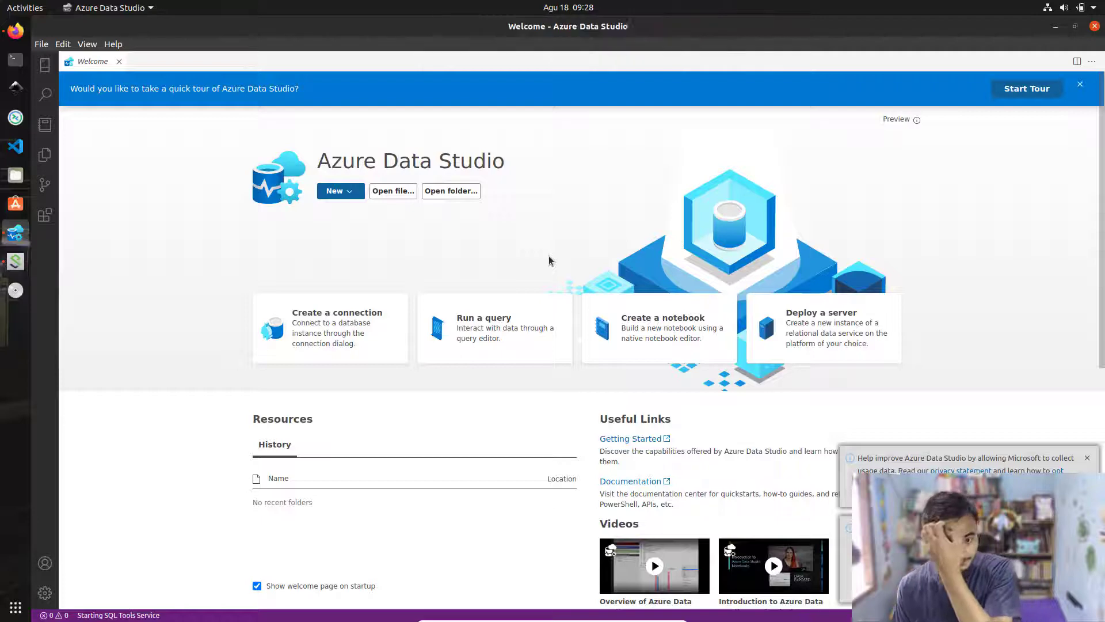
- Dismiss the usage data notification, set the color theme to Monokai, and close the quick tour banner
{"action": "left_click", "coordinate": [1088, 459]}
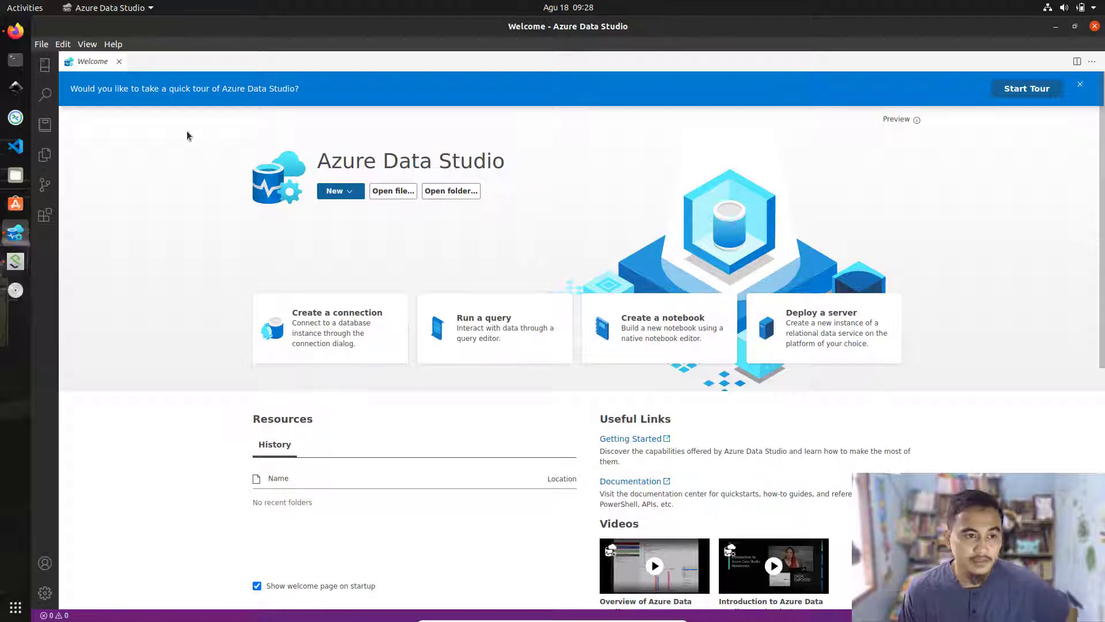
{"action": "left_click", "coordinate": [40, 45]}
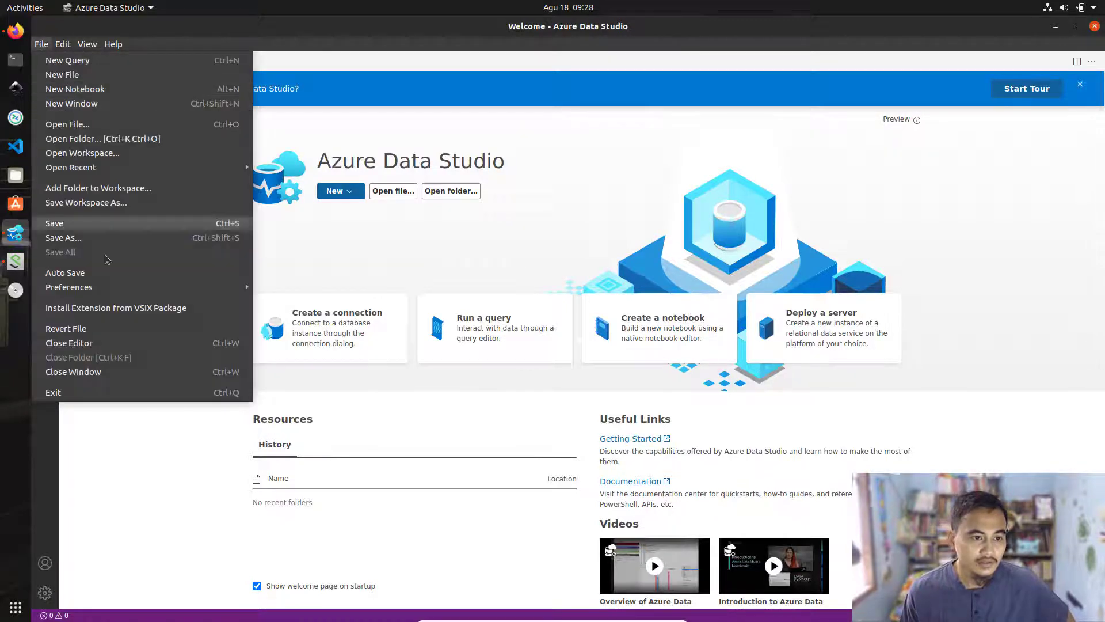
{"action": "mouse_move", "coordinate": [116, 287]}
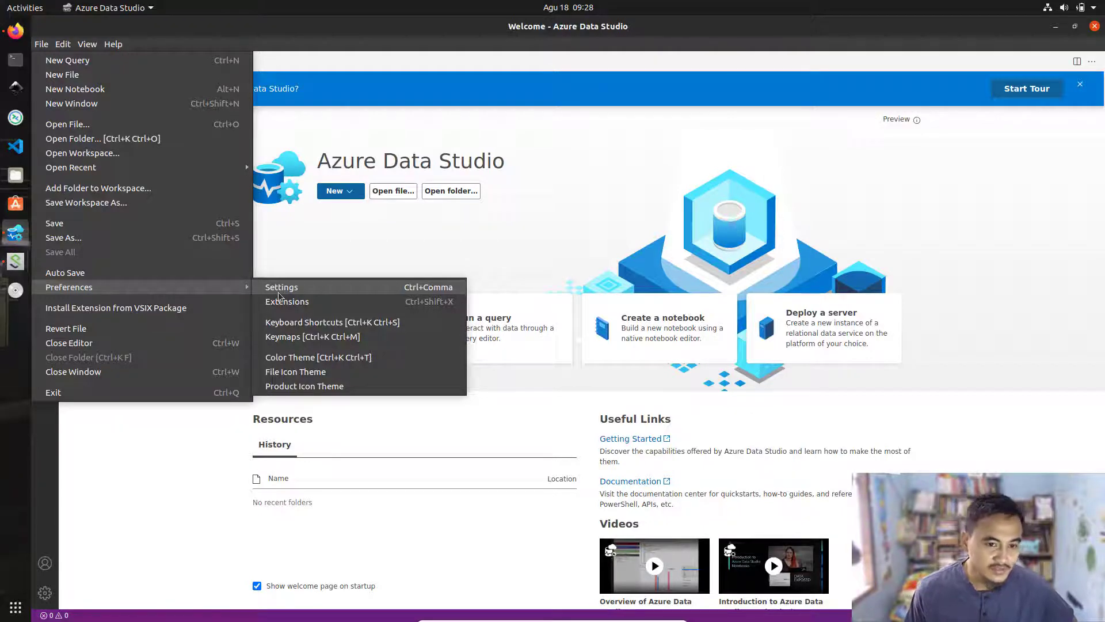
{"action": "left_click", "coordinate": [311, 358]}
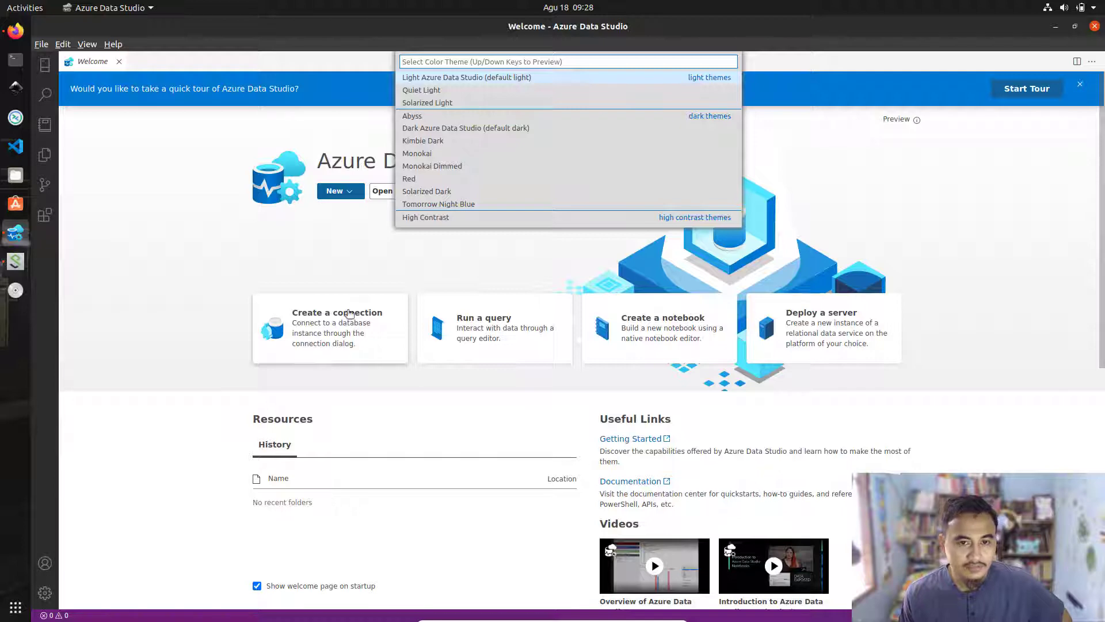
{"action": "left_click", "coordinate": [426, 154]}
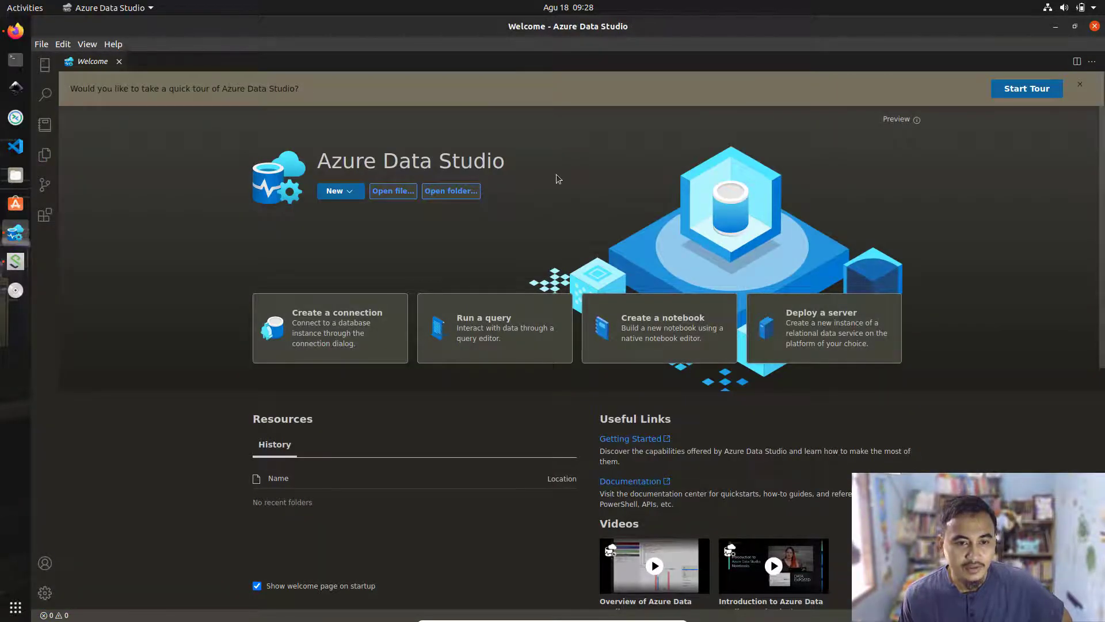
{"action": "left_click", "coordinate": [1083, 86]}
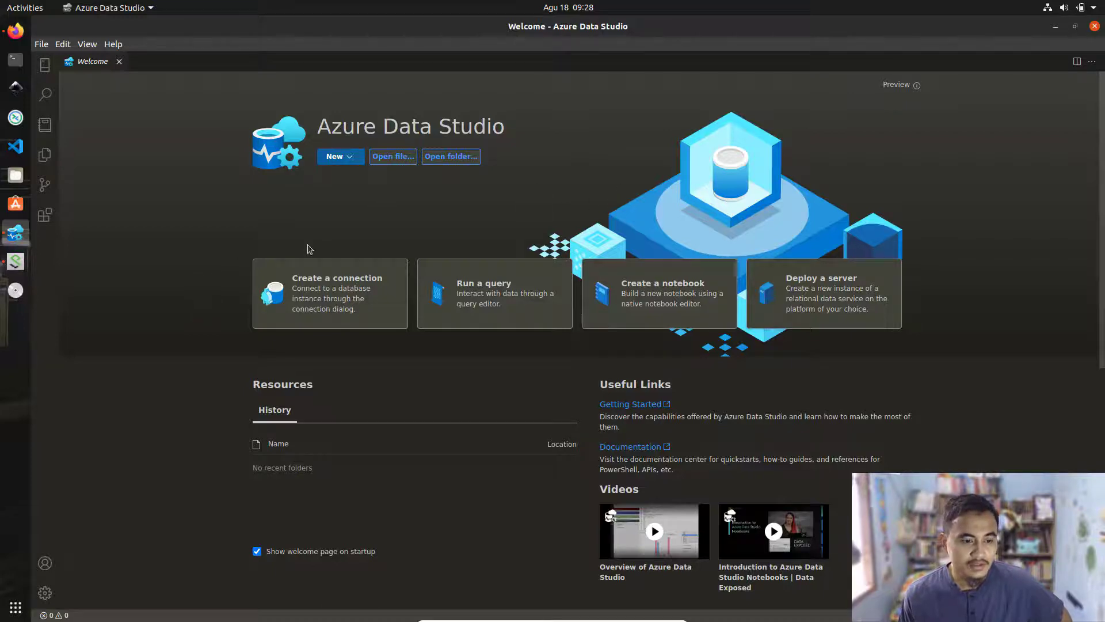
{"action": "left_click", "coordinate": [16, 60]}
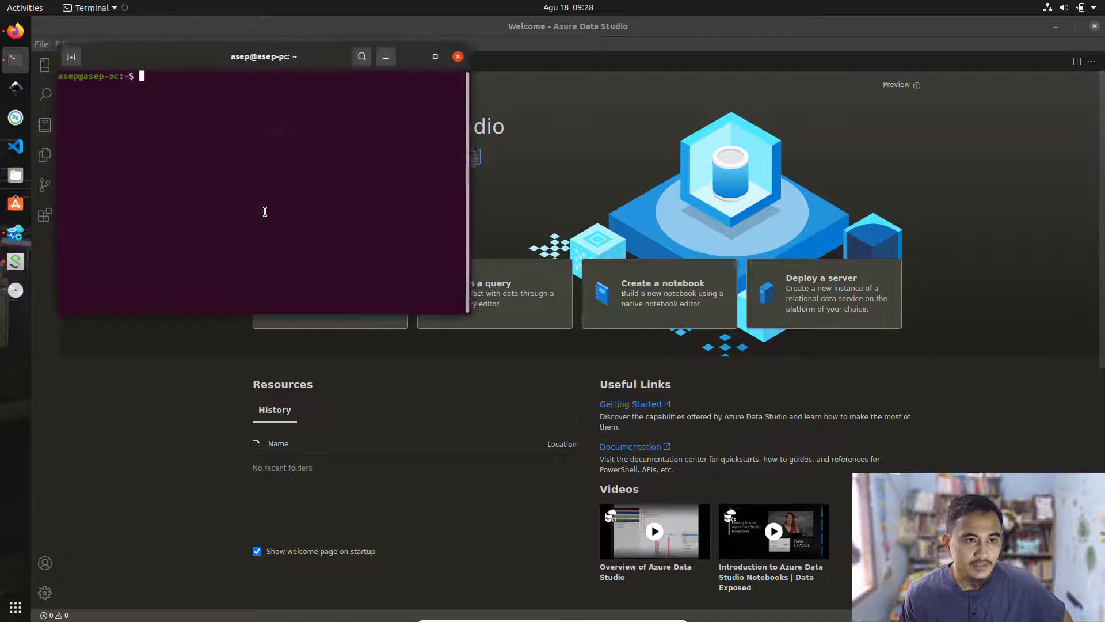
{"action": "left_click_drag", "start_coordinate": [192, 57], "coordinate": [573, 193]}
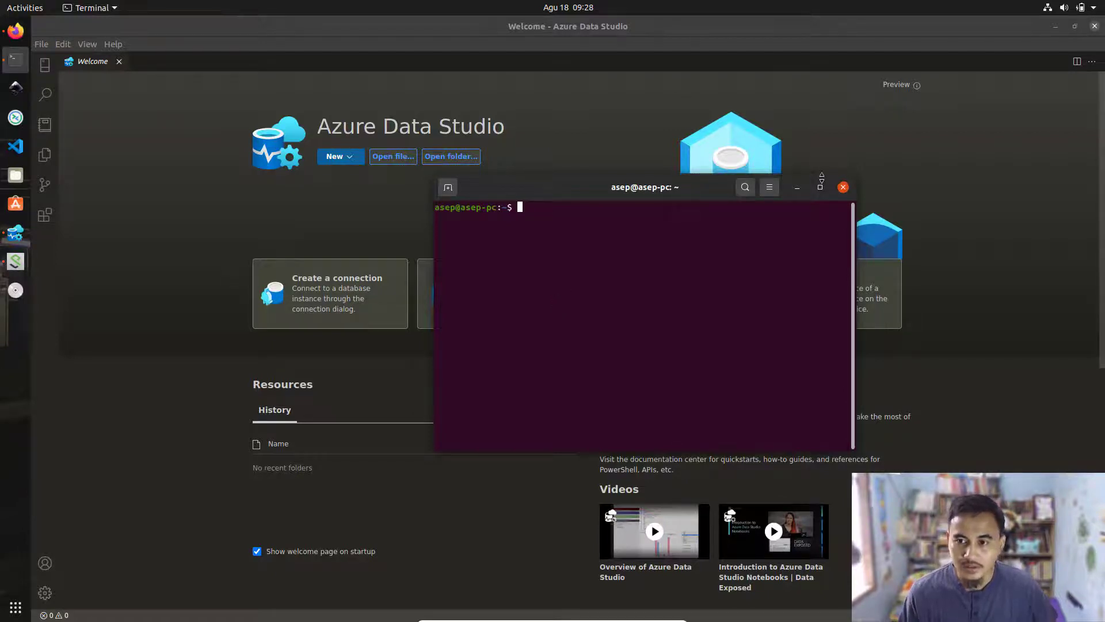
{"action": "left_click", "coordinate": [842, 187]}
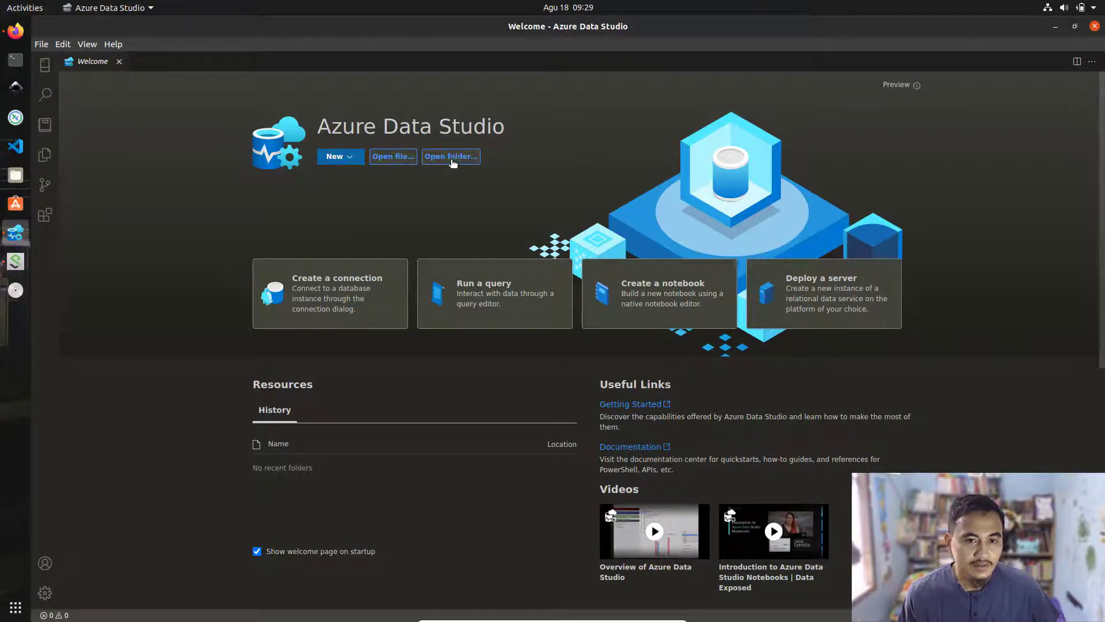
- Add a Microsoft SQL Server connection to localhost using SQL Login with user name SA, enter the account password and have it remembered
{"action": "left_click", "coordinate": [50, 68]}
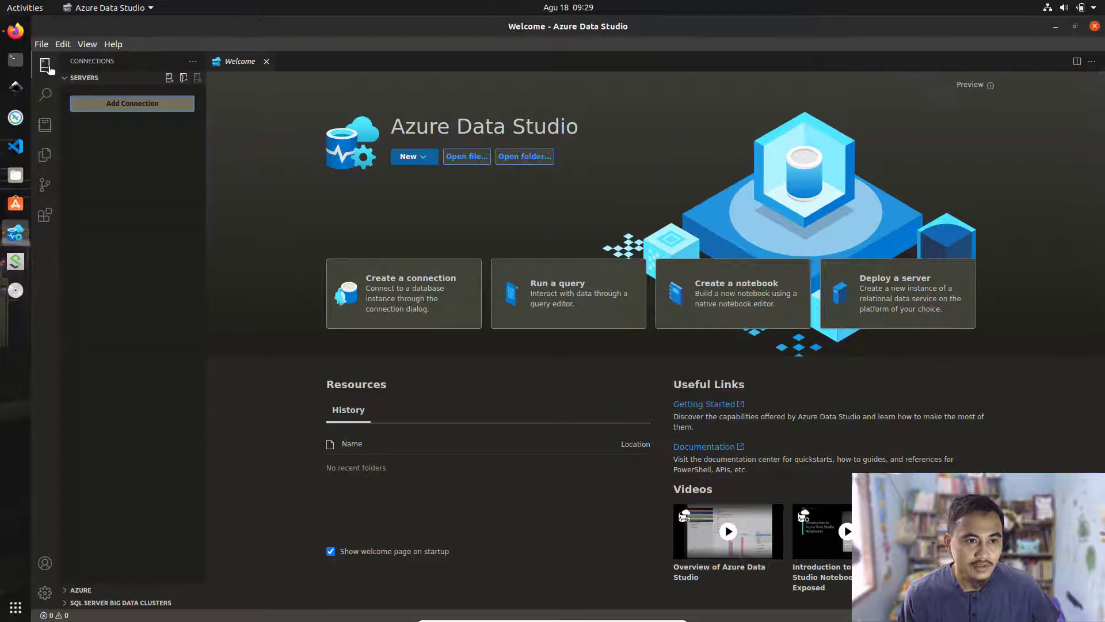
{"action": "left_click", "coordinate": [138, 107]}
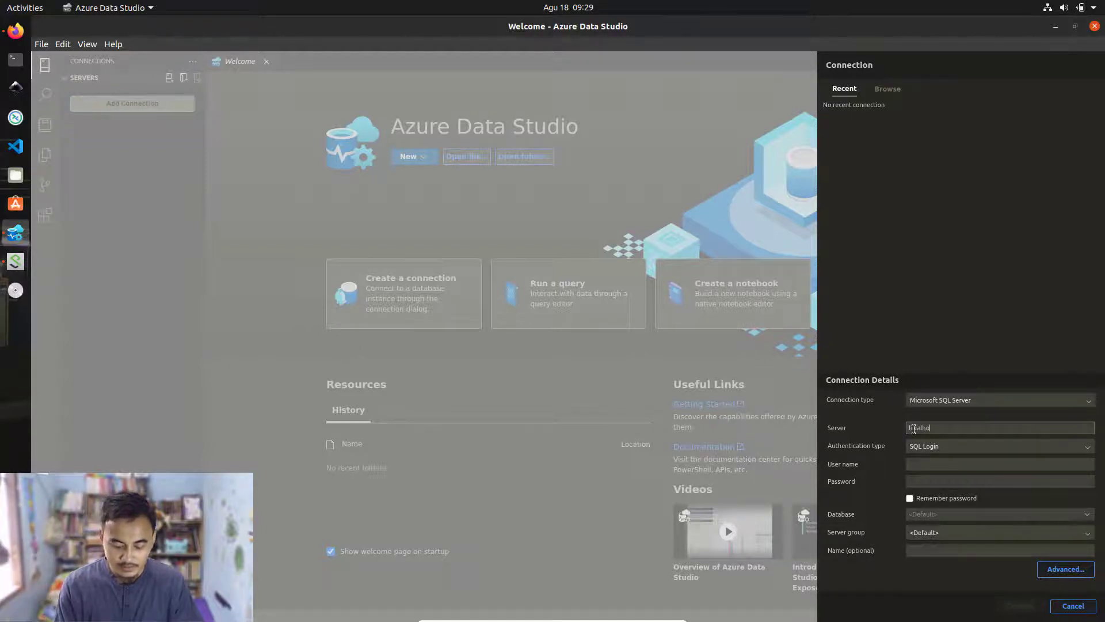
{"action": "left_click", "coordinate": [945, 465]}
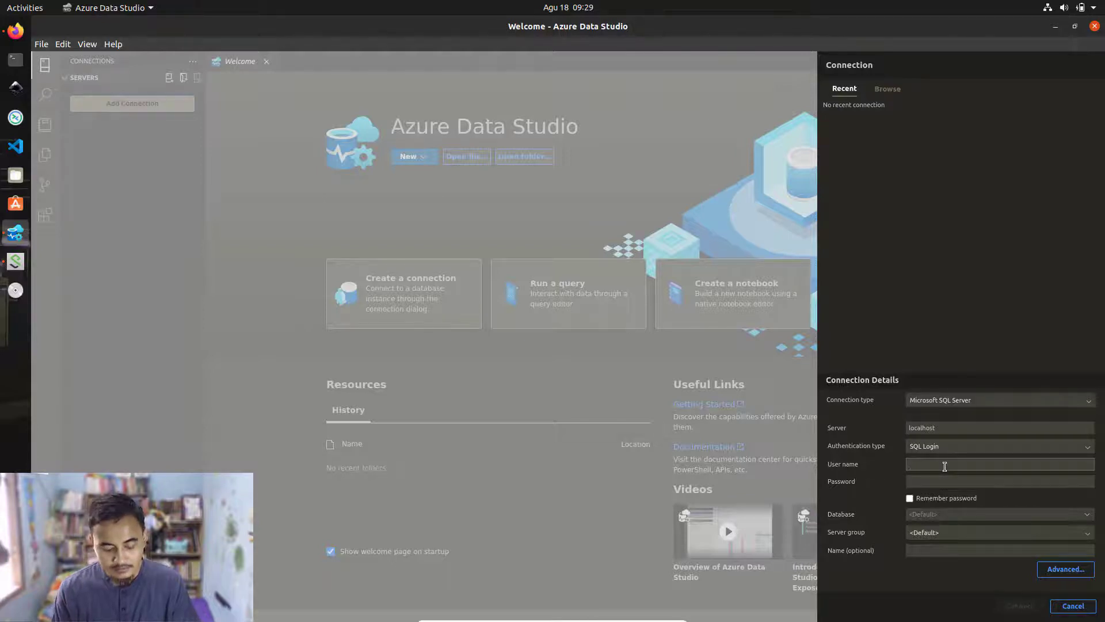
{"action": "type", "text": "SA"}
{"action": "left_click", "coordinate": [935, 483]}
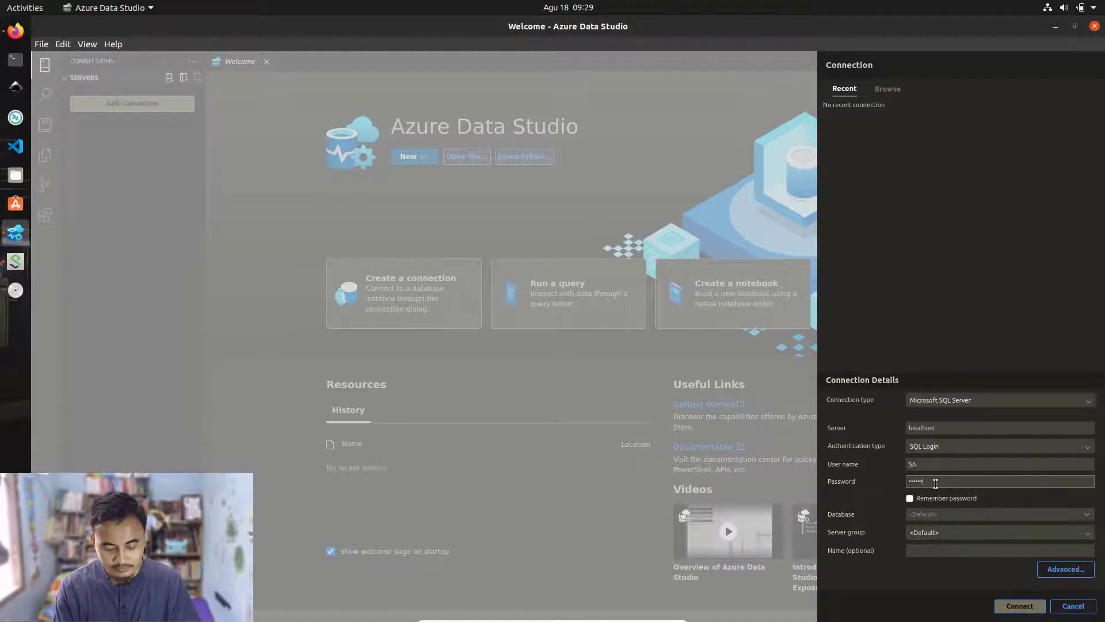
{"action": "left_click", "coordinate": [910, 498]}
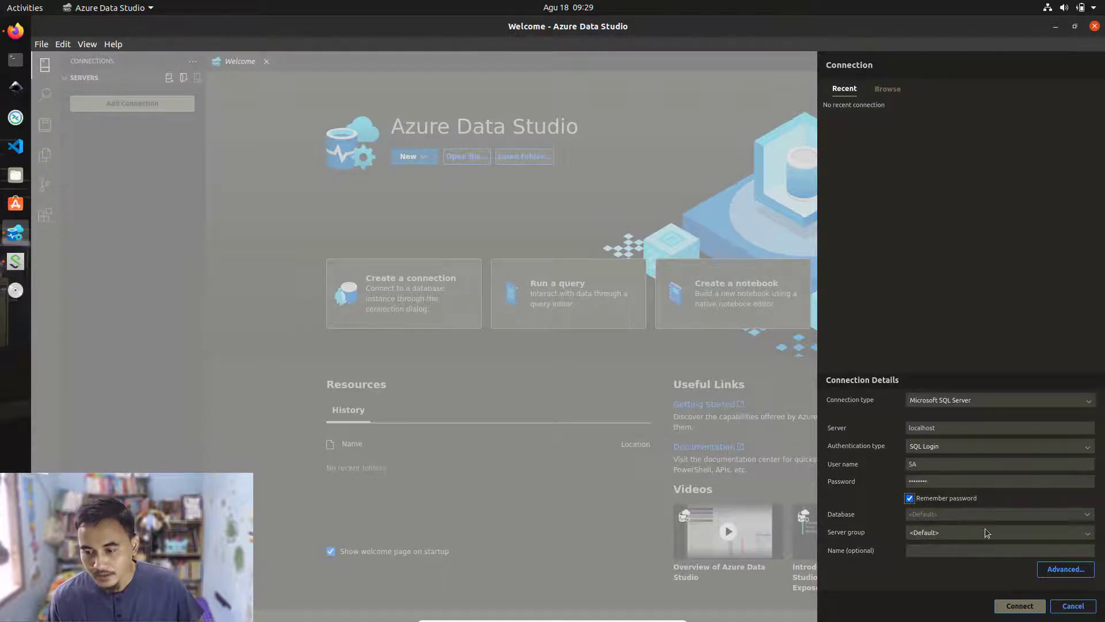
- Connect to the server with the database left at <Default>, and close the Welcome page
{"action": "left_click", "coordinate": [1088, 515]}
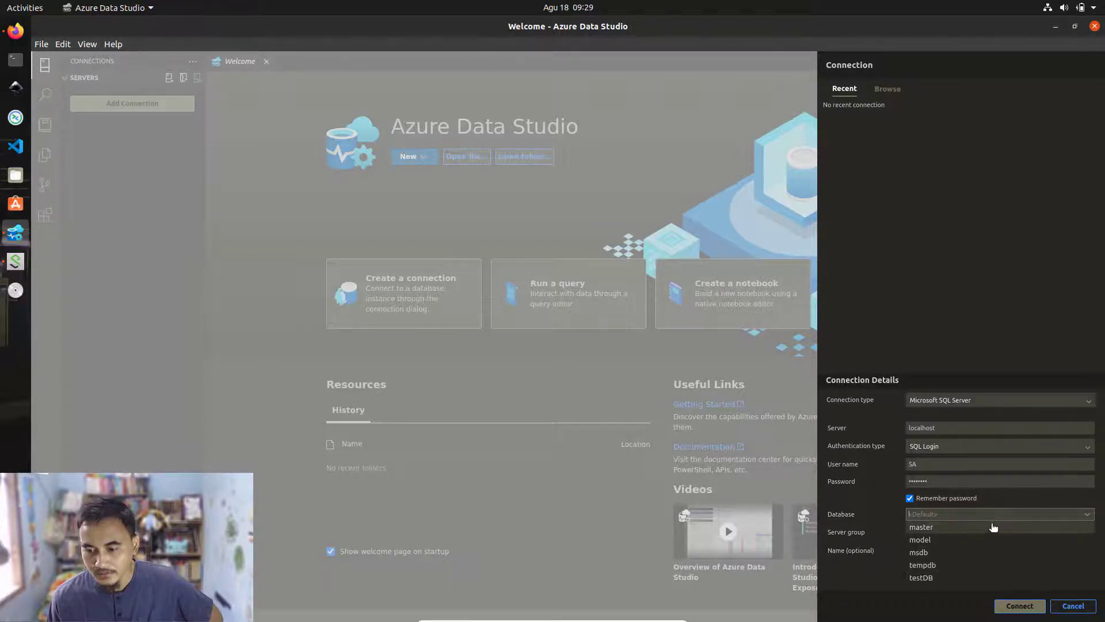
{"action": "left_click", "coordinate": [896, 516]}
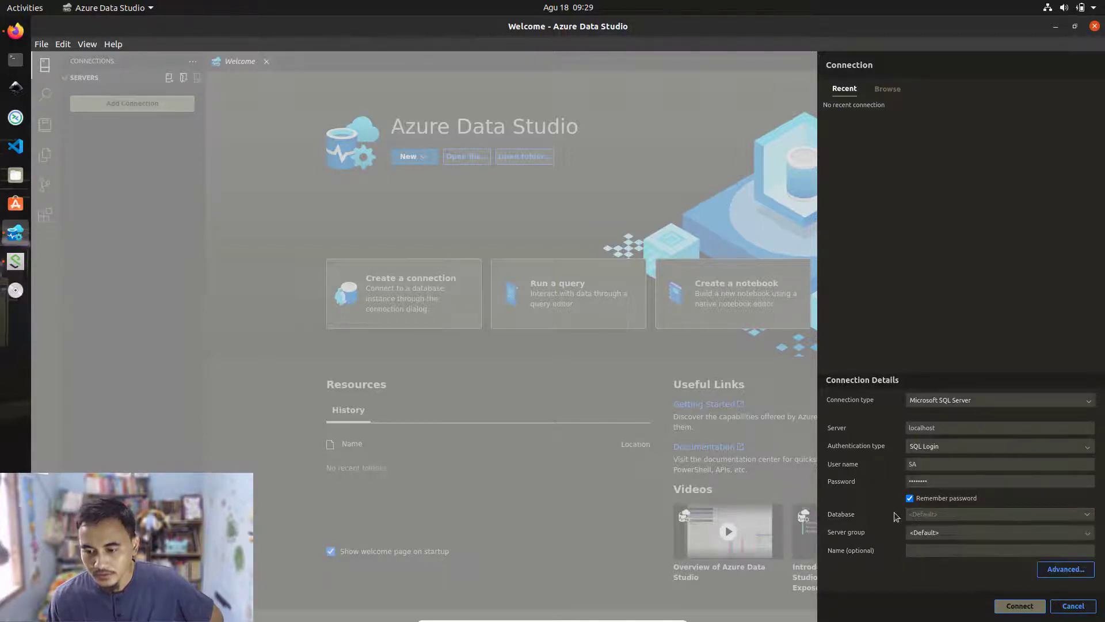
{"action": "left_click", "coordinate": [1015, 606]}
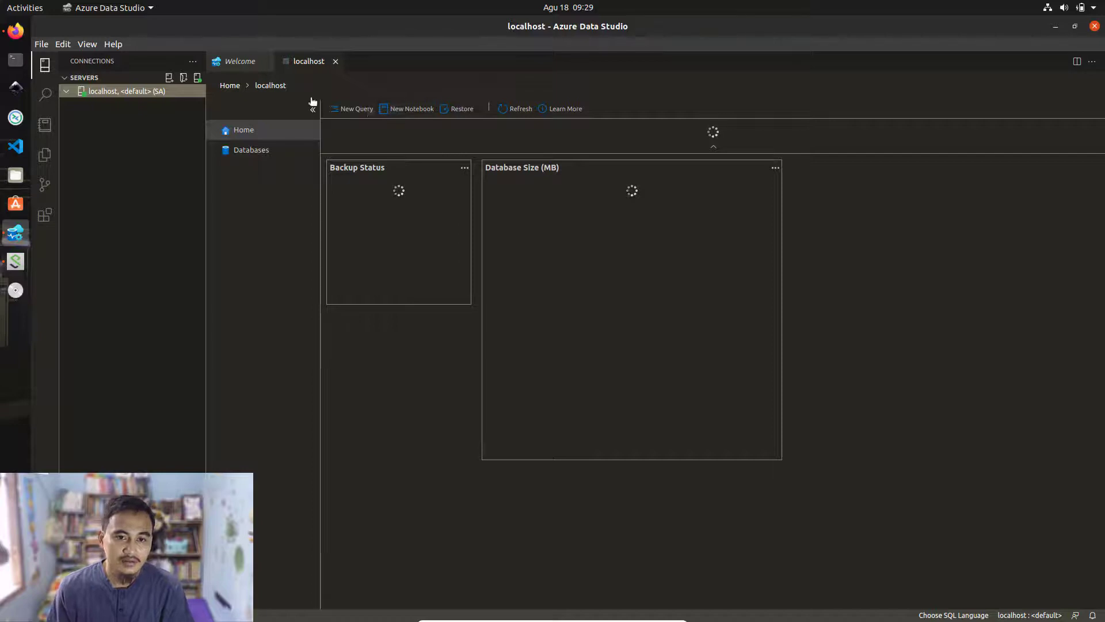
{"action": "left_click", "coordinate": [266, 61]}
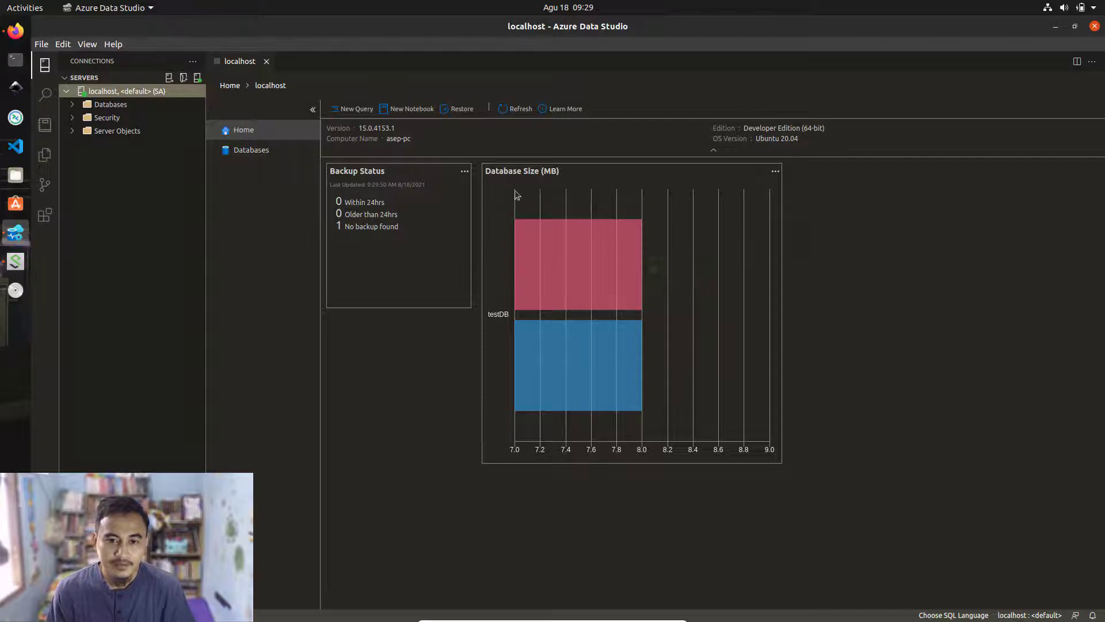
- Examine the Home and Databases pages of the localhost server dashboard
{"action": "left_click", "coordinate": [251, 151]}
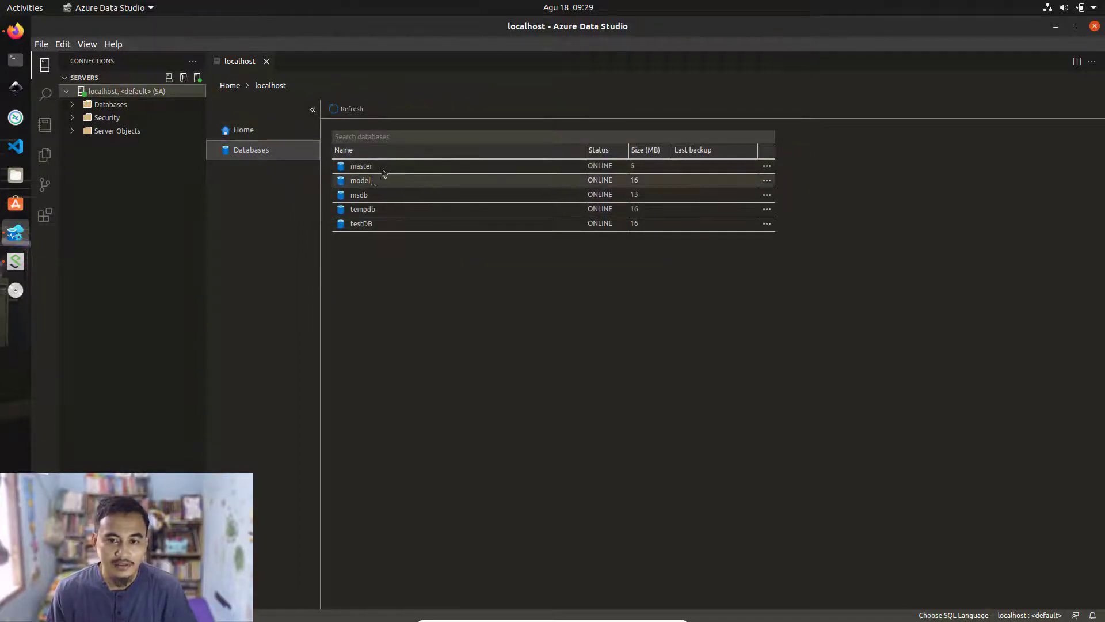
{"action": "left_click", "coordinate": [235, 133]}
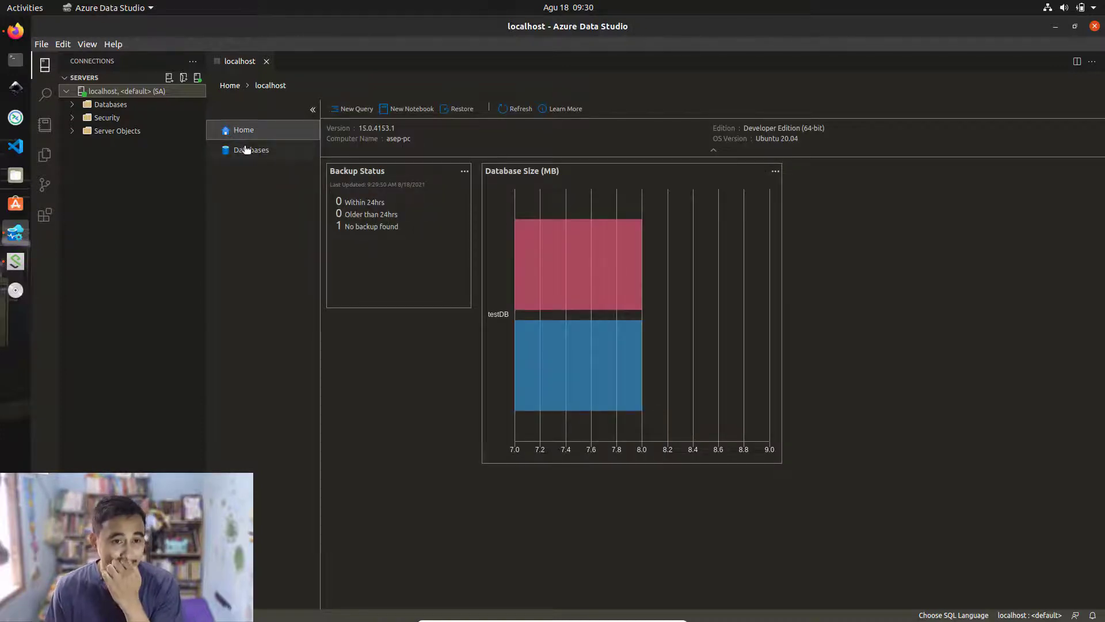
{"action": "left_click", "coordinate": [246, 150]}
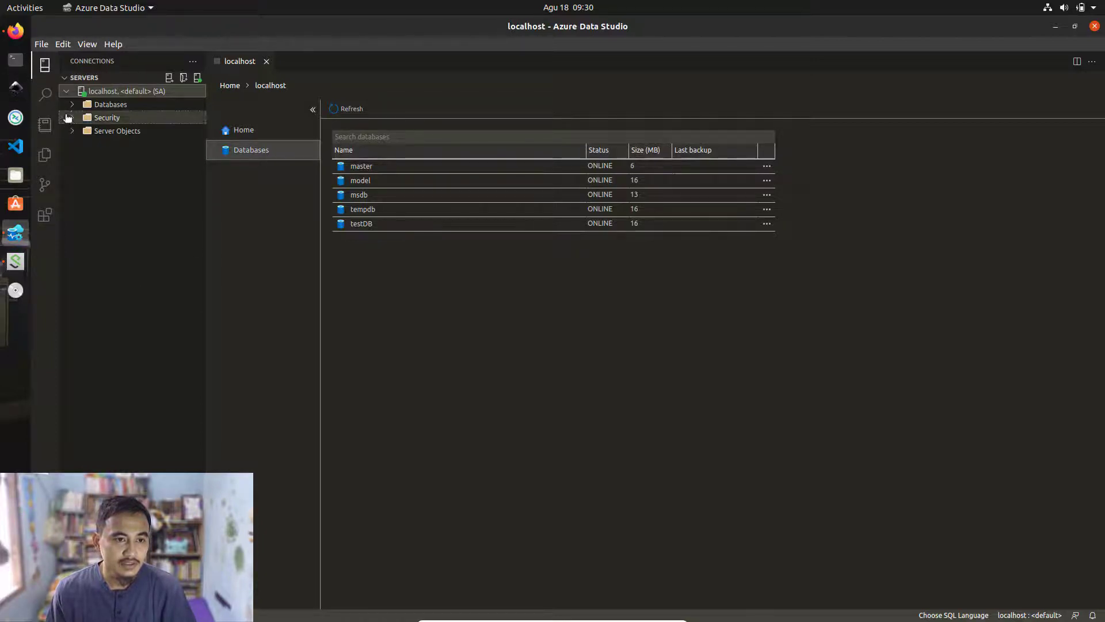
{"action": "left_click", "coordinate": [45, 65]}
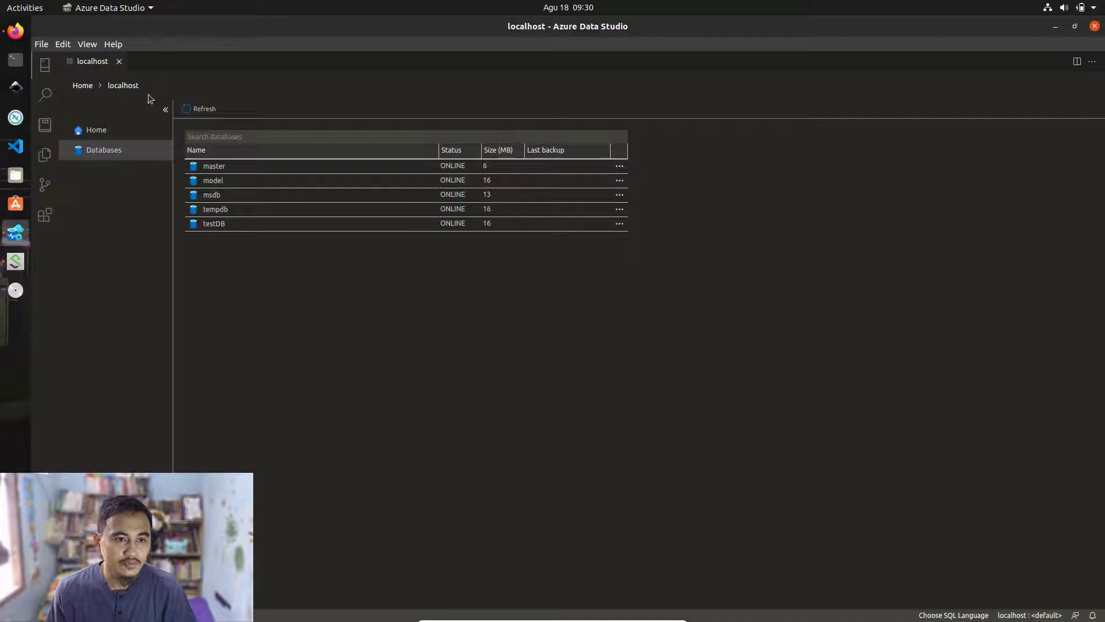
{"action": "left_click", "coordinate": [103, 132]}
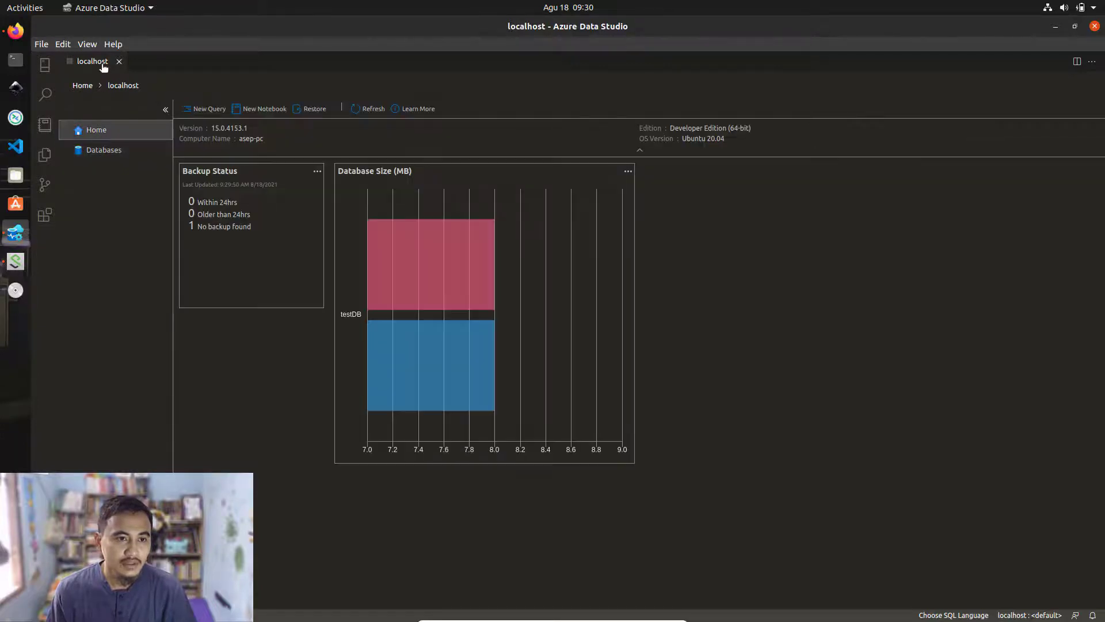
{"action": "left_click", "coordinate": [45, 65]}
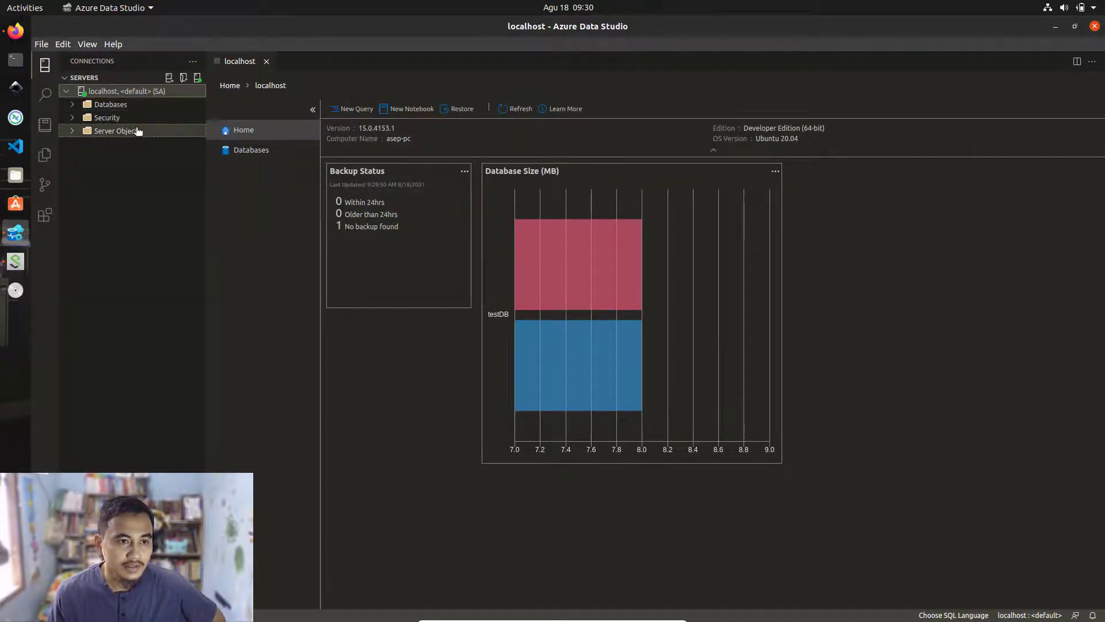
- Open a new query on the localhost server, expand the server's tree, and set the query's database to testDB
{"action": "left_click", "coordinate": [109, 104]}
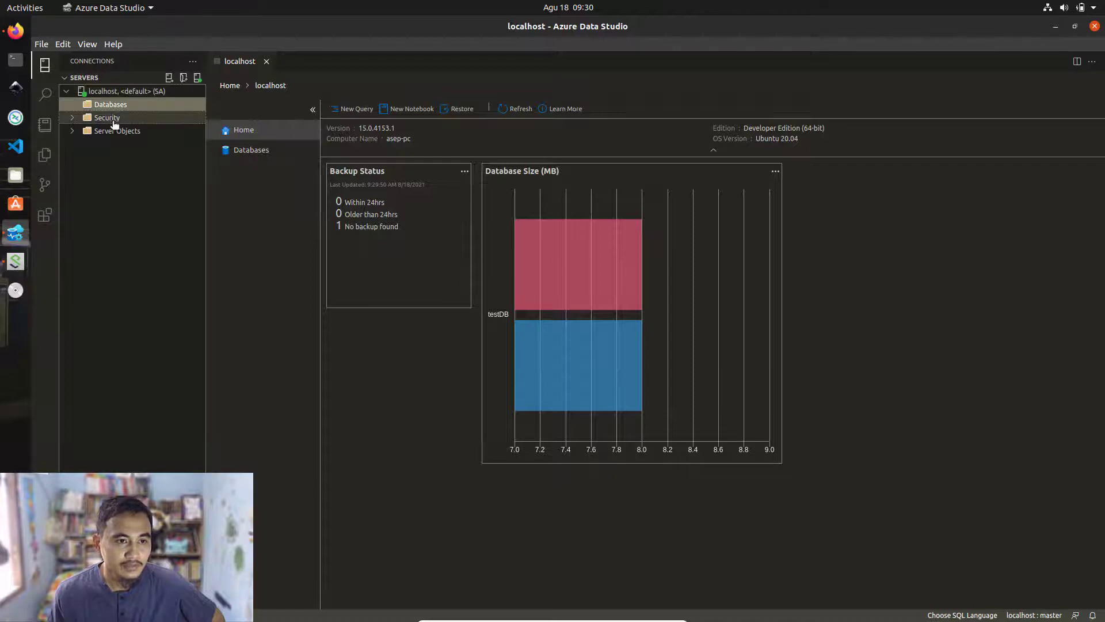
{"action": "left_click", "coordinate": [117, 93]}
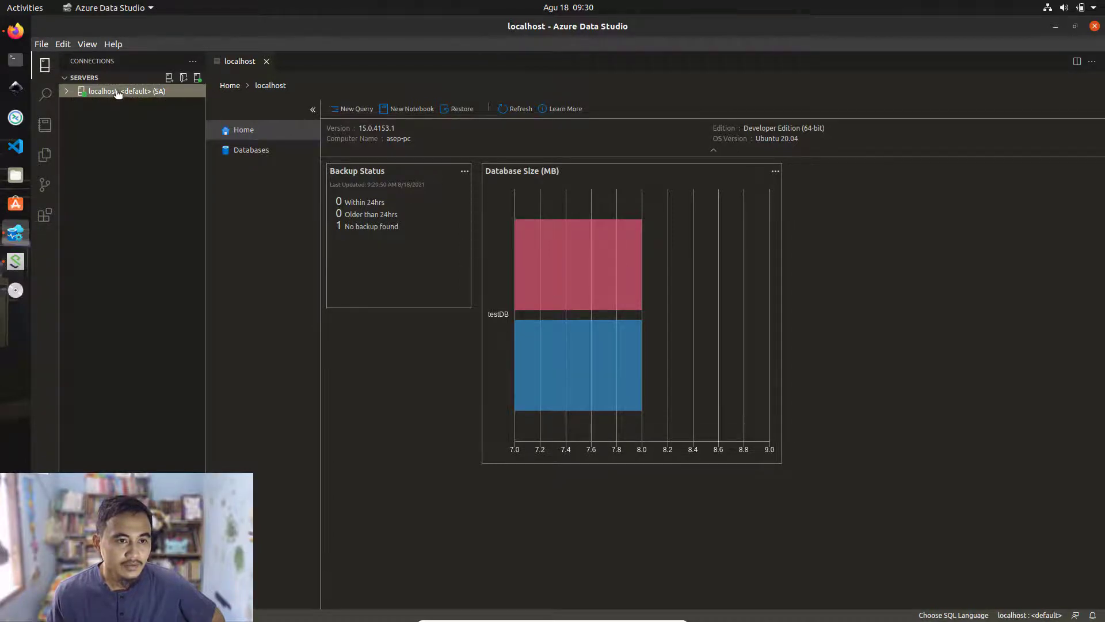
{"action": "right_click", "coordinate": [117, 93]}
{"action": "left_click", "coordinate": [157, 115]}
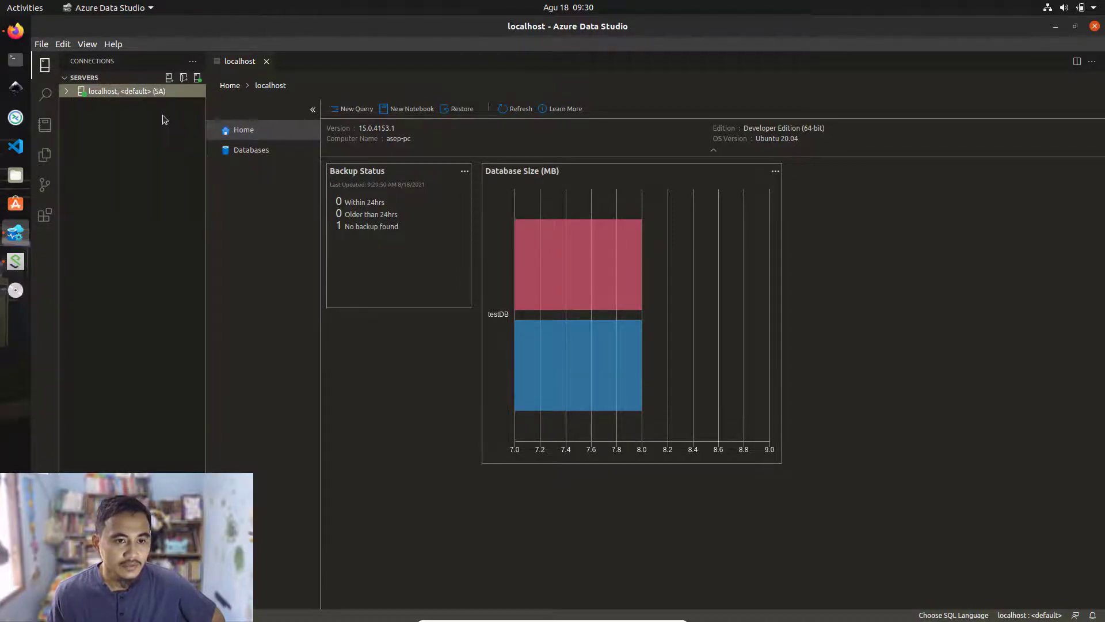
{"action": "left_click", "coordinate": [67, 92]}
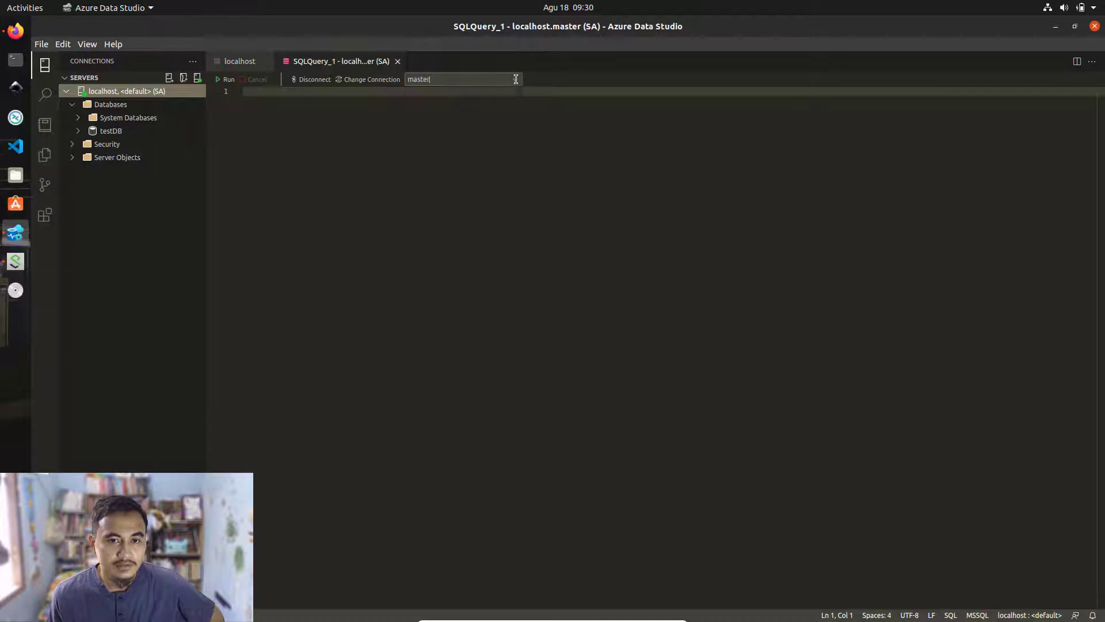
{"action": "left_click", "coordinate": [515, 80]}
{"action": "left_click", "coordinate": [433, 144]}
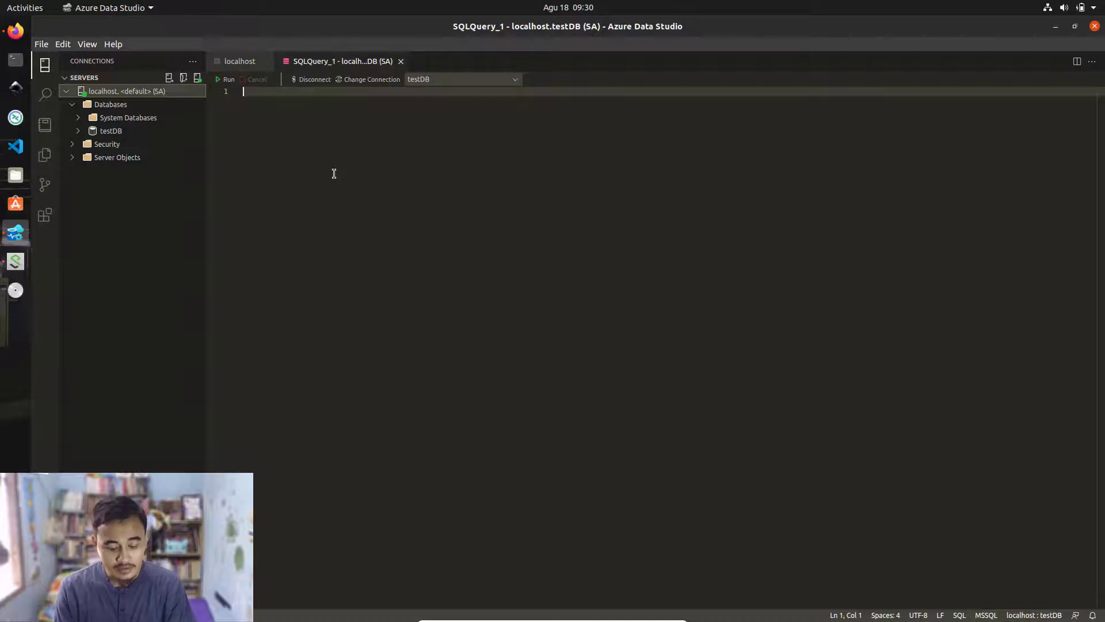
- Write the query select * from INFORMATION_SCHEMA.TABLES; in the query editor
{"action": "type", "text": "se"}
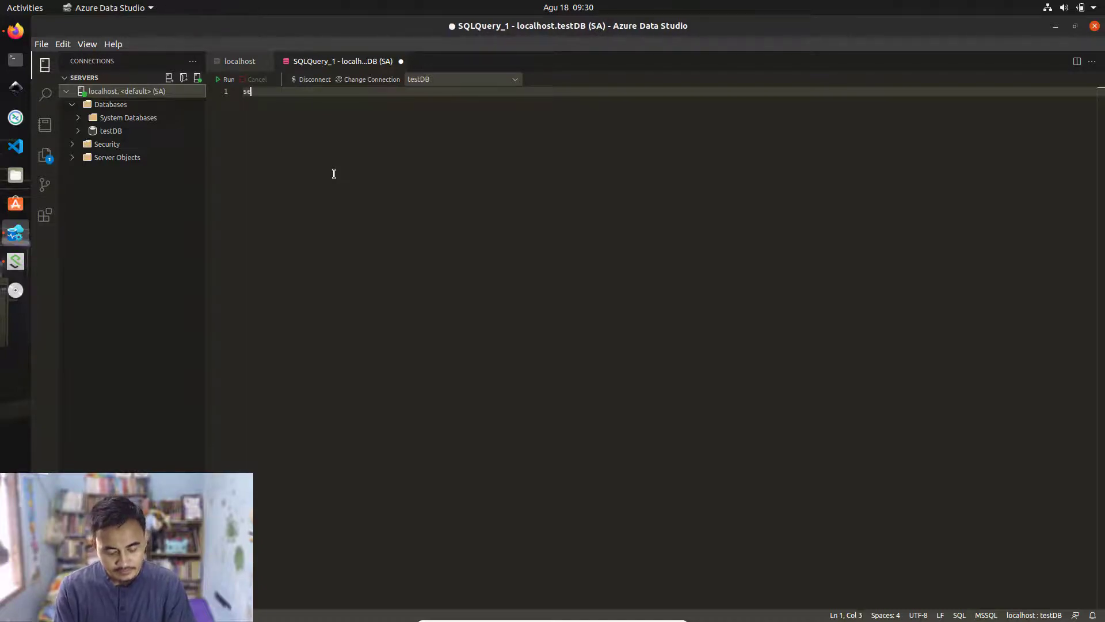
{"action": "type", "text": "lect * fr"}
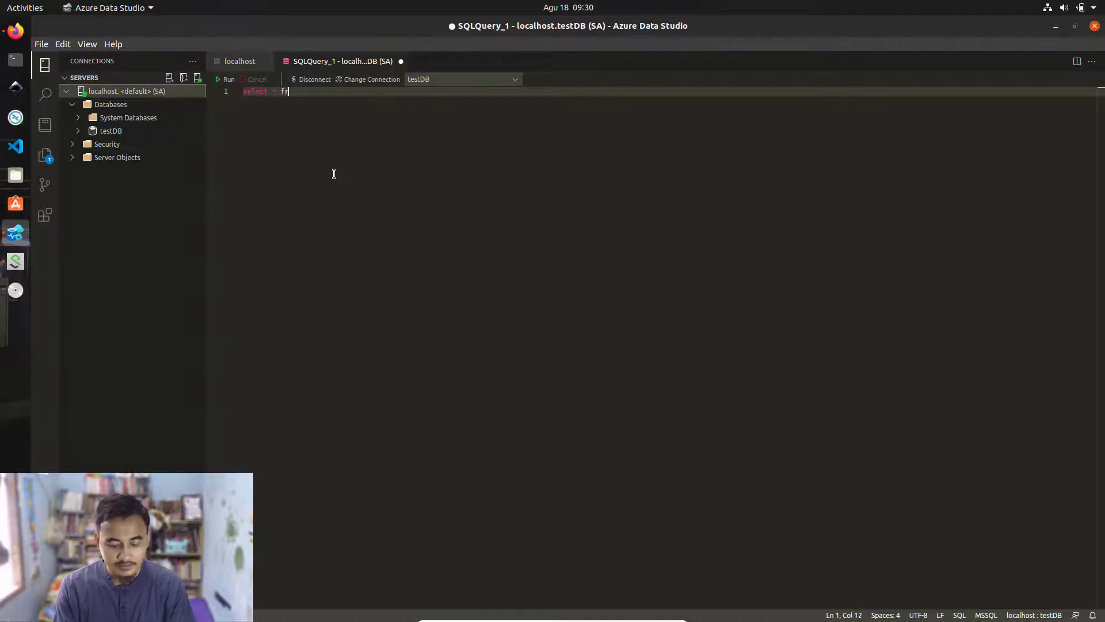
{"action": "type", "text": "om infor"}
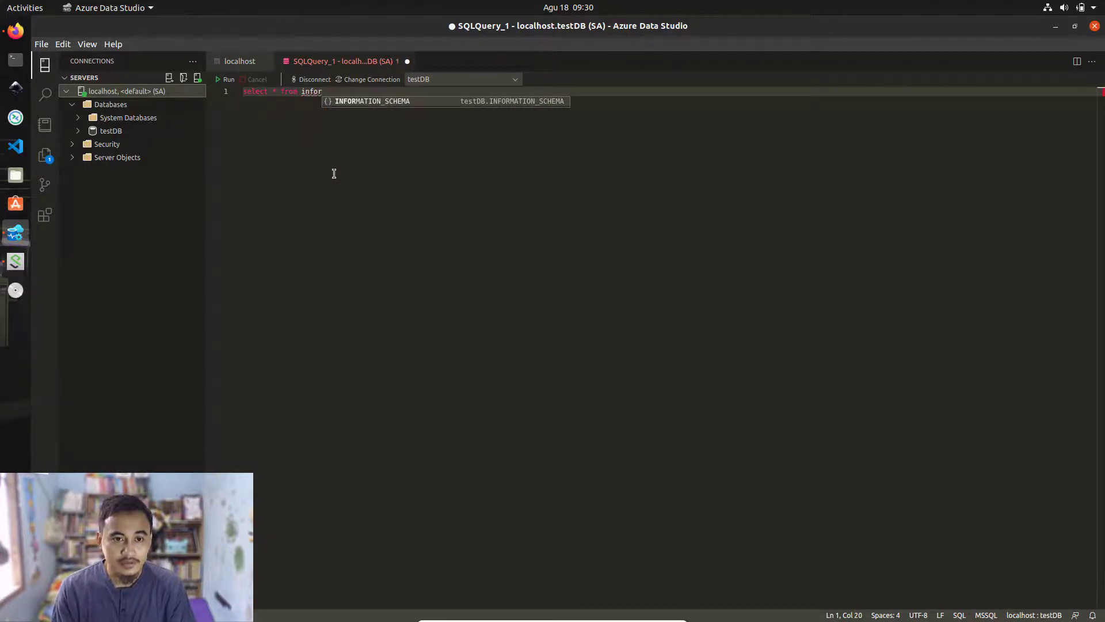
{"action": "key", "text": "Tab"}
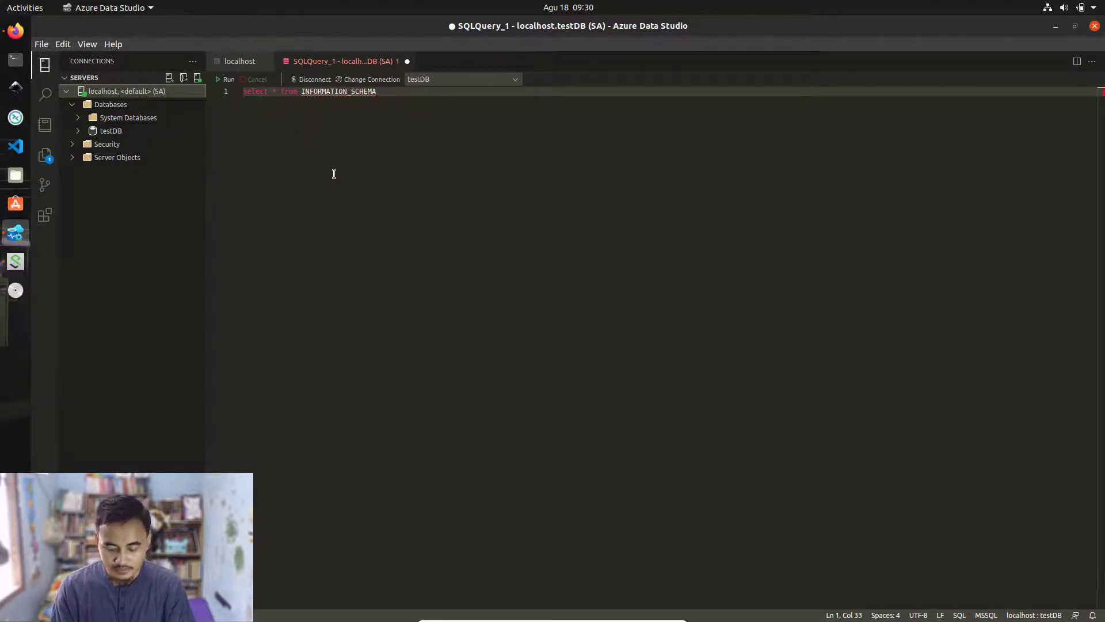
{"action": "type", "text": ".tab"}
{"action": "key", "text": "Down"}
{"action": "key", "text": "Down"}
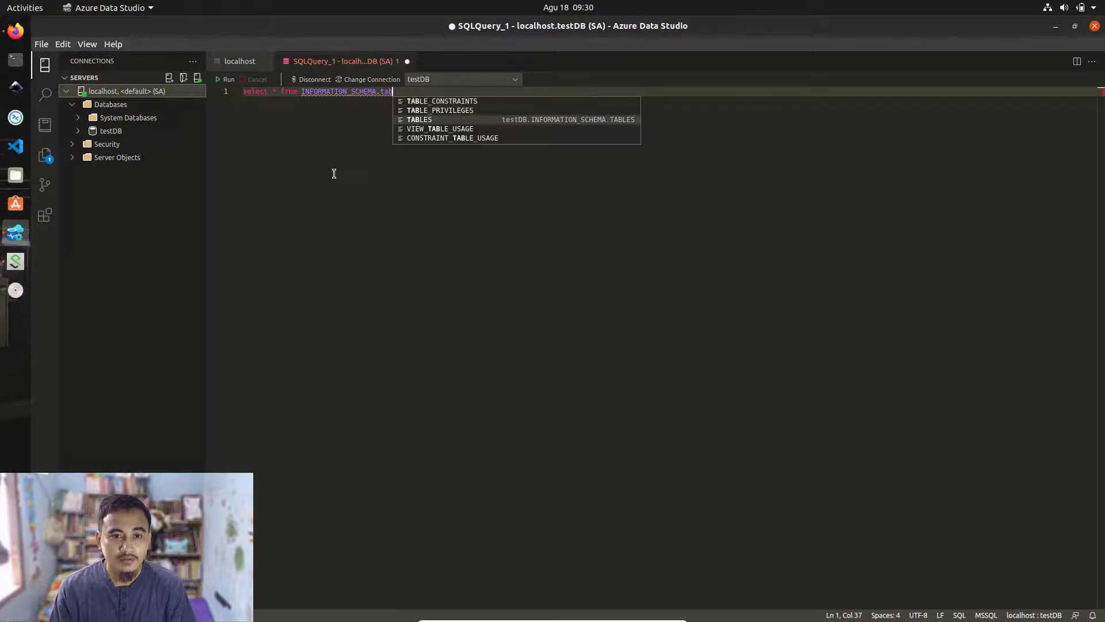
{"action": "key", "text": "Tab"}
{"action": "type", "text": ";"}
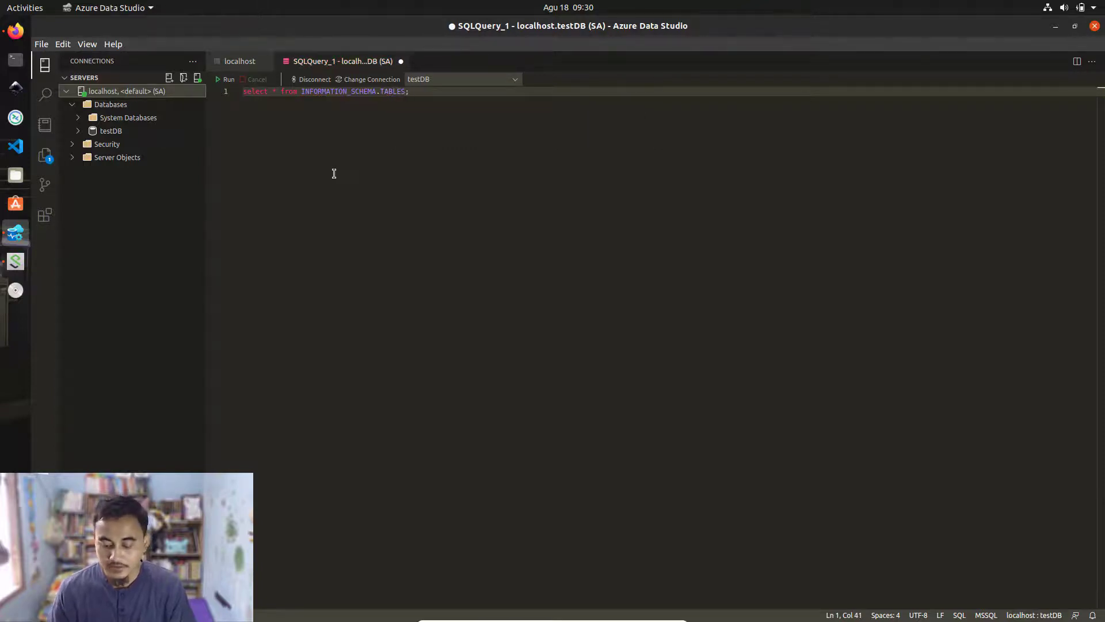
- Run the INFORMATION_SCHEMA.TABLES query on testDB and expand that database's Tables folder in the server tree
{"action": "left_click", "coordinate": [227, 81]}
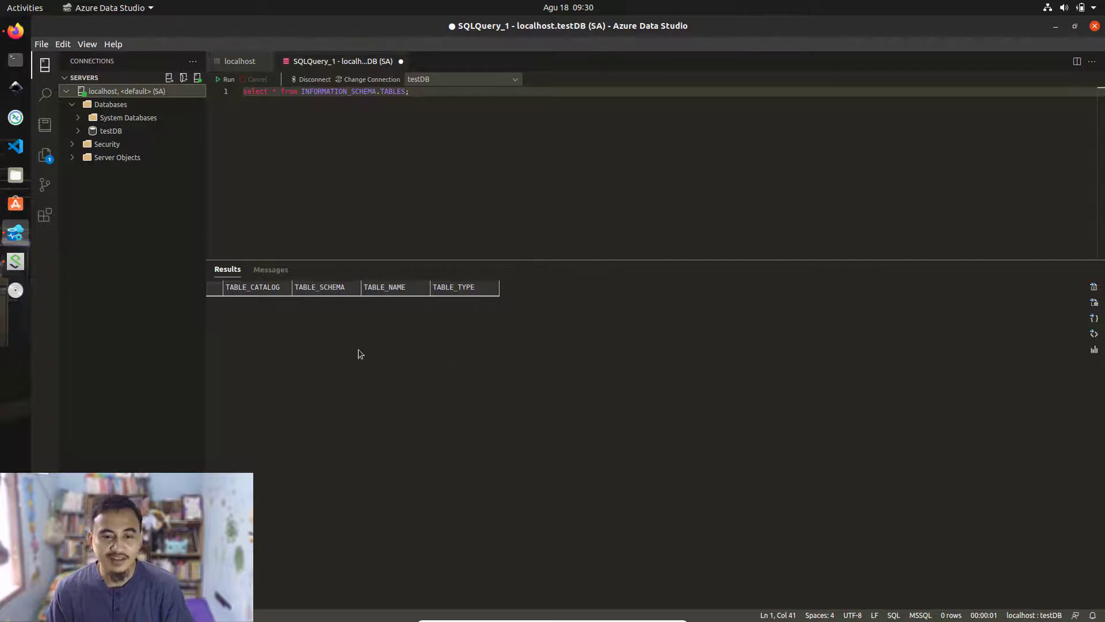
{"action": "left_click", "coordinate": [78, 132]}
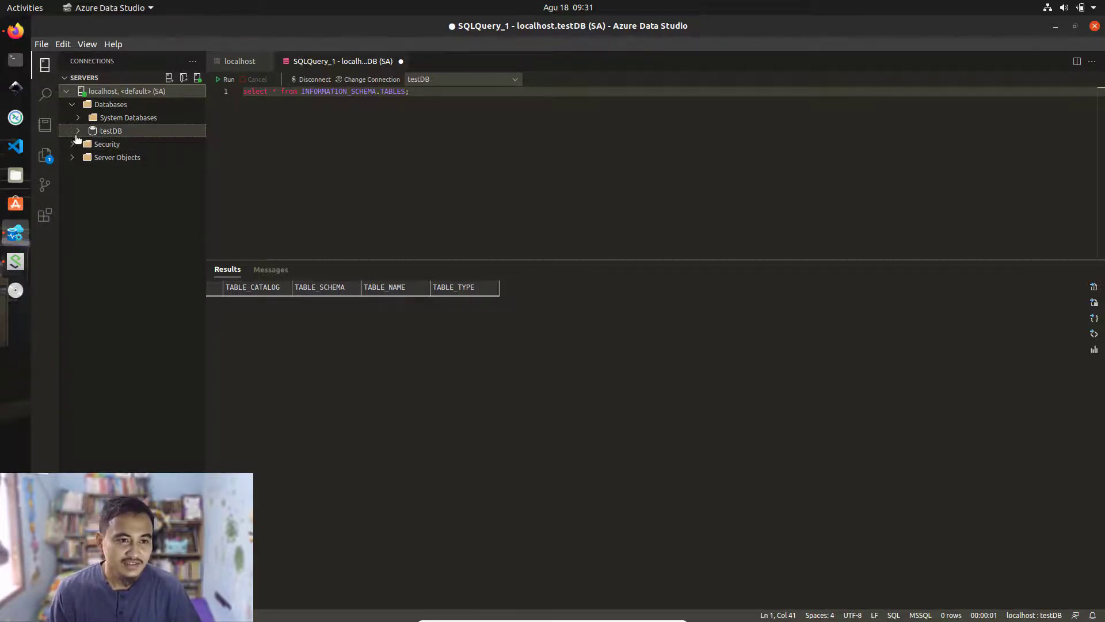
{"action": "left_click", "coordinate": [84, 145]}
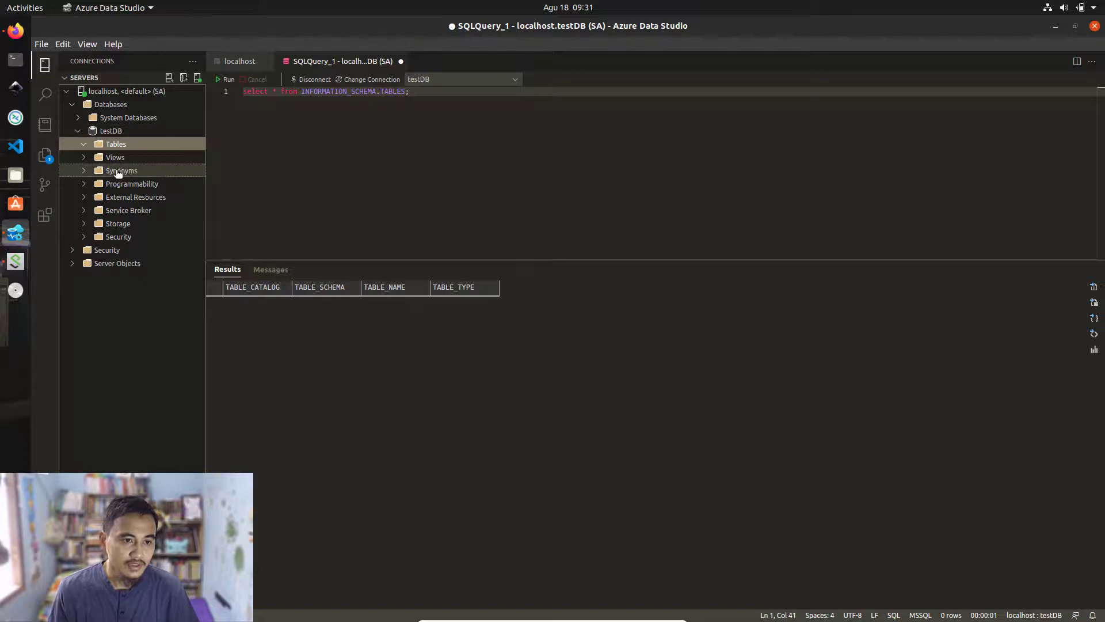
- Expand testDB's Views, Synonyms, Programmability and Security folders to examine their contents
{"action": "left_click", "coordinate": [85, 159]}
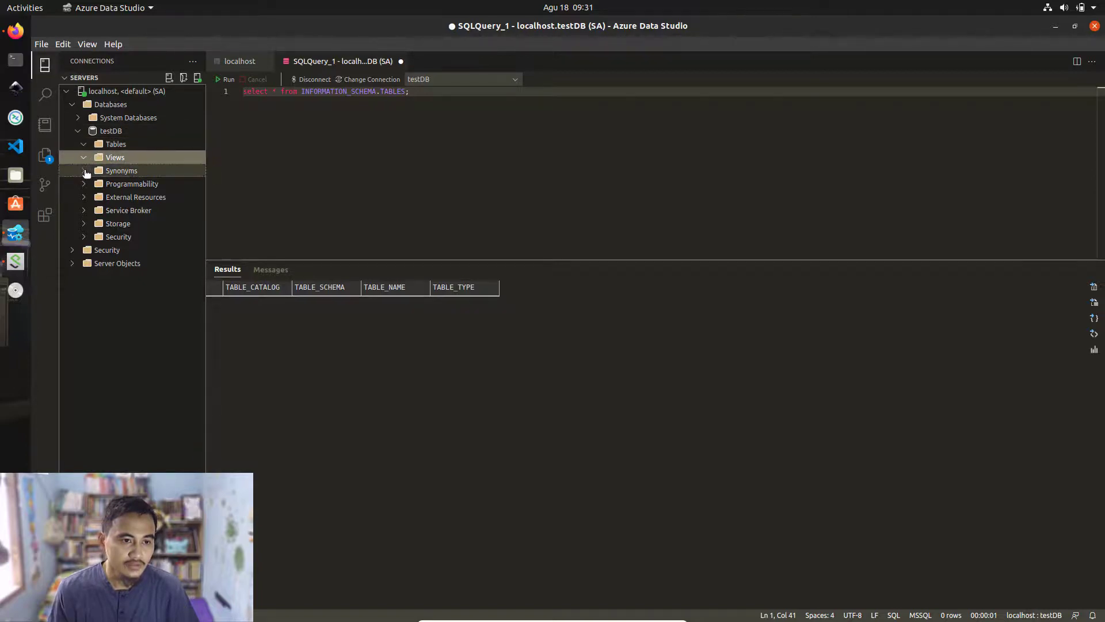
{"action": "left_click", "coordinate": [85, 171]}
{"action": "left_click", "coordinate": [85, 184]}
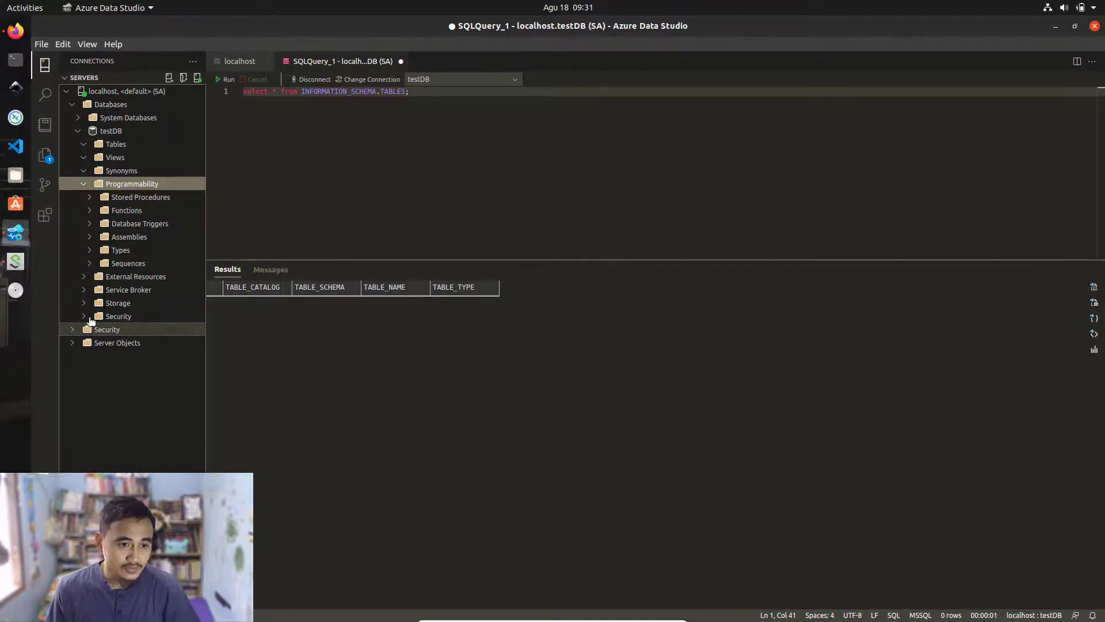
{"action": "left_click", "coordinate": [85, 316]}
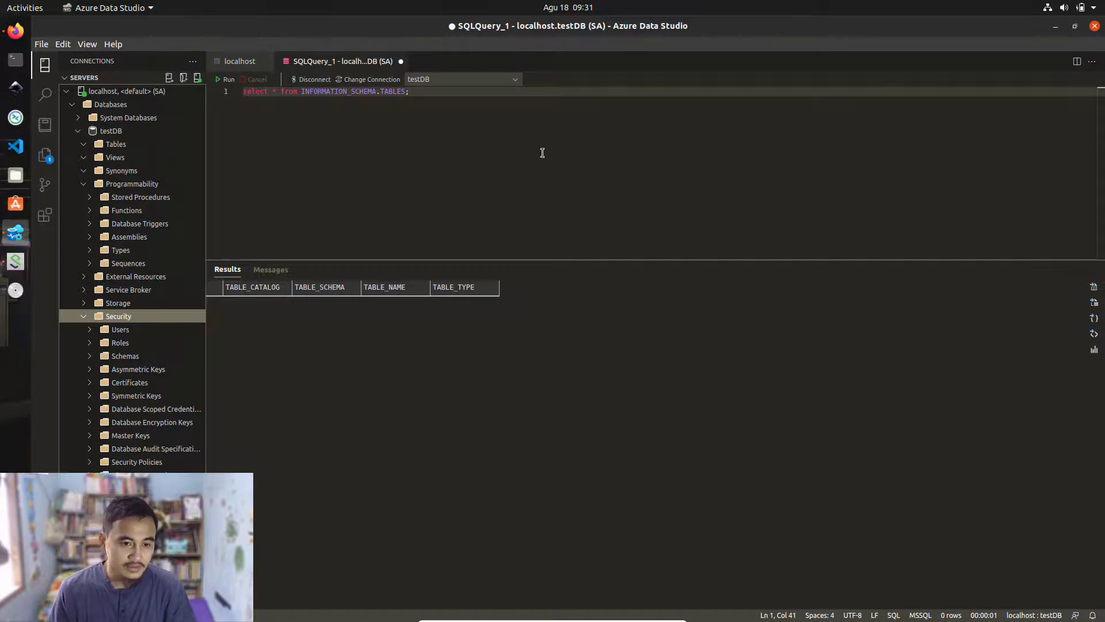
- Switch to the Windows host, launch Microsoft SQL Server Management Studio 18 for comparison, and dismiss its Connect to Server dialog
{"action": "left_click", "coordinate": [663, 615]}
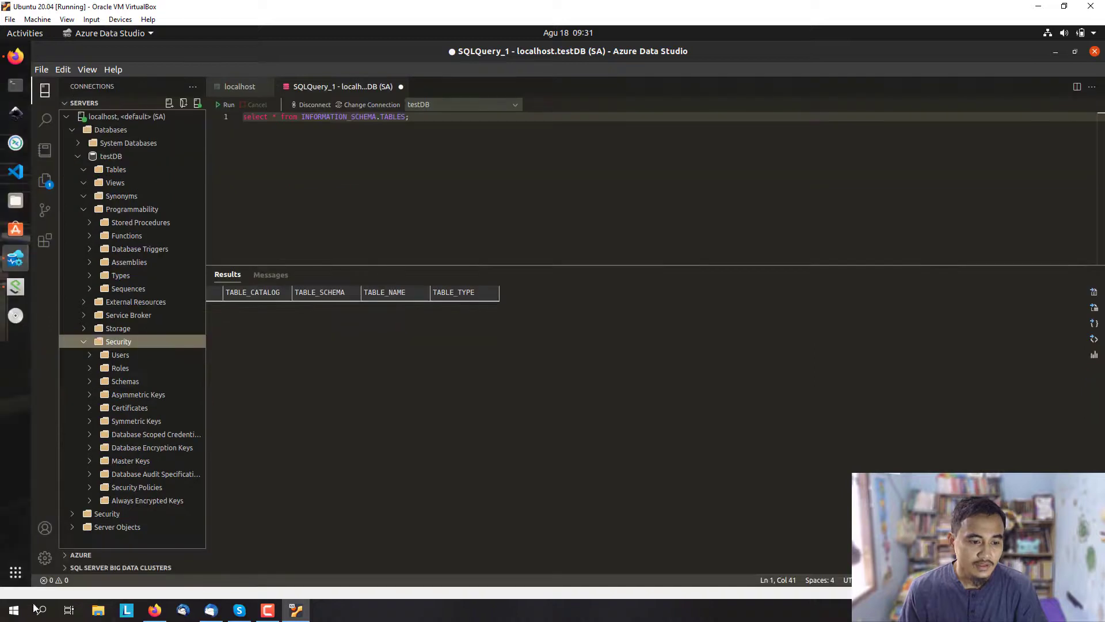
{"action": "left_click", "coordinate": [14, 613]}
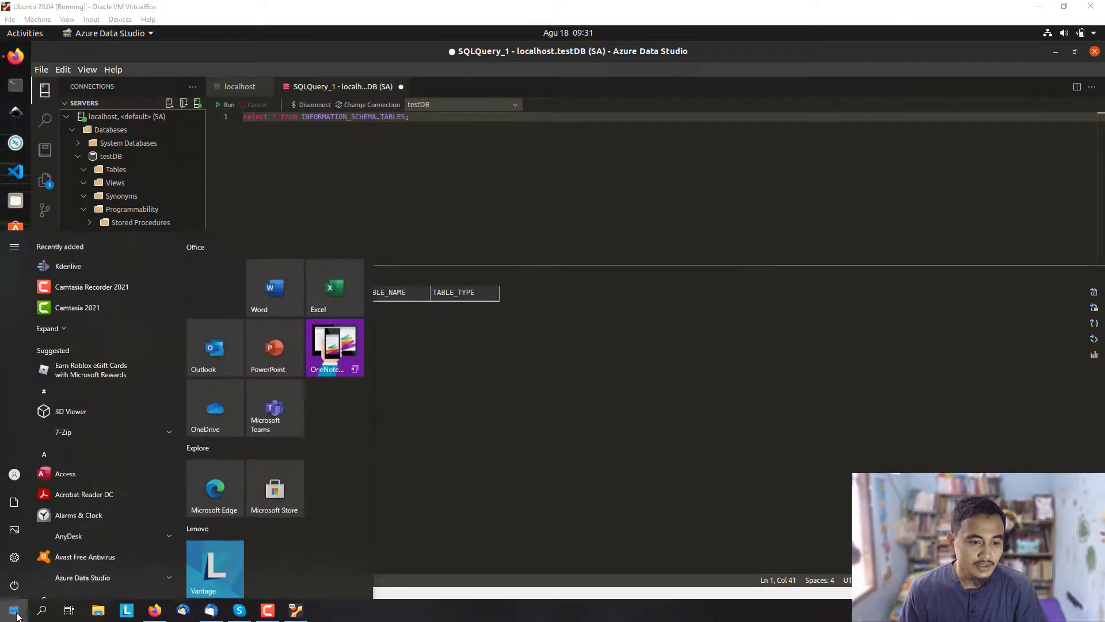
{"action": "left_click", "coordinate": [16, 616]}
{"action": "type", "text": "sq"}
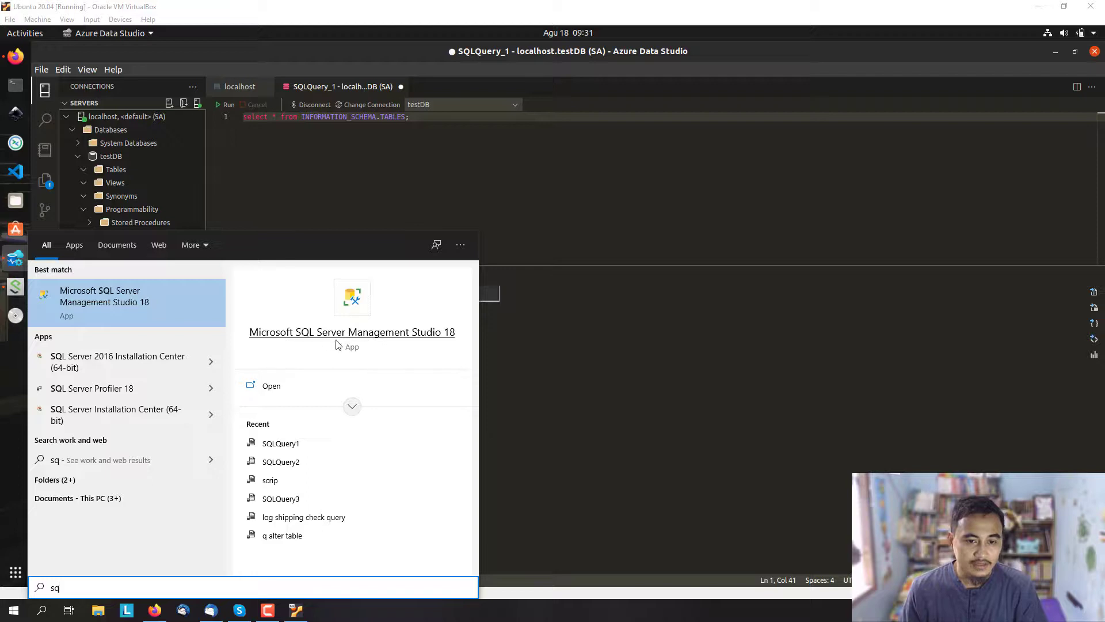
{"action": "left_click", "coordinate": [374, 333]}
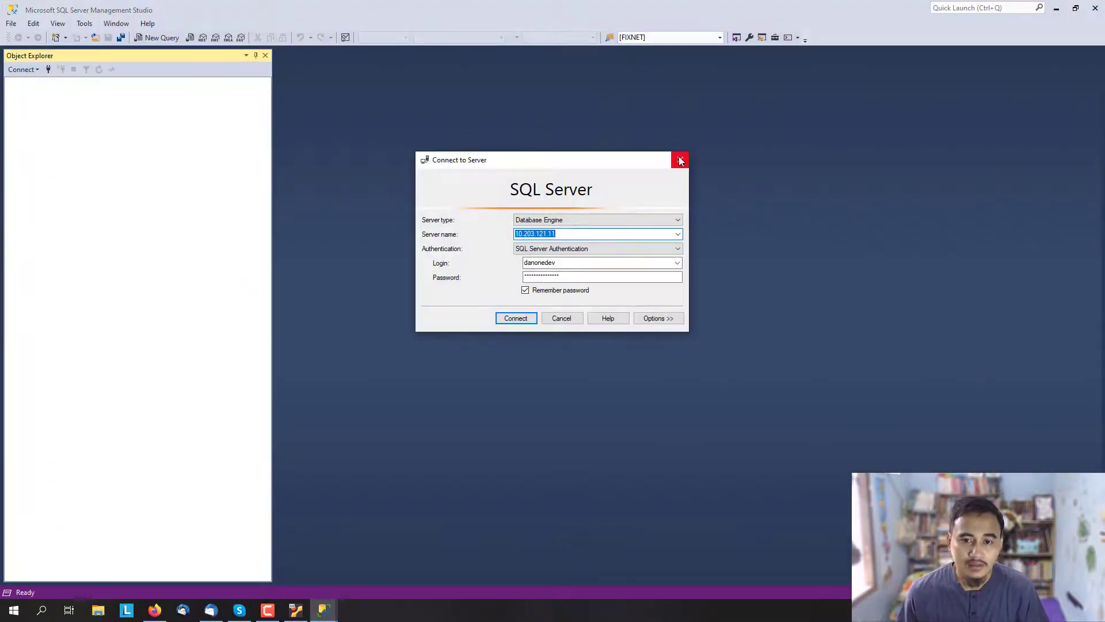
{"action": "left_click", "coordinate": [679, 160]}
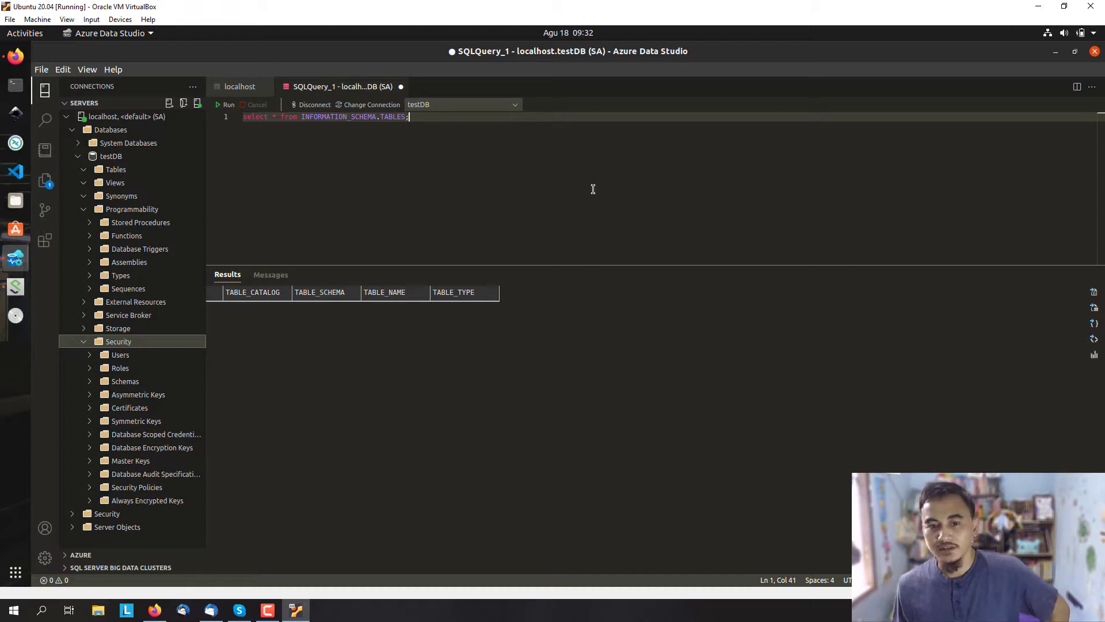
- Open the dialog for saving the query results as an Excel file and cancel it
{"action": "left_click", "coordinate": [1094, 308]}
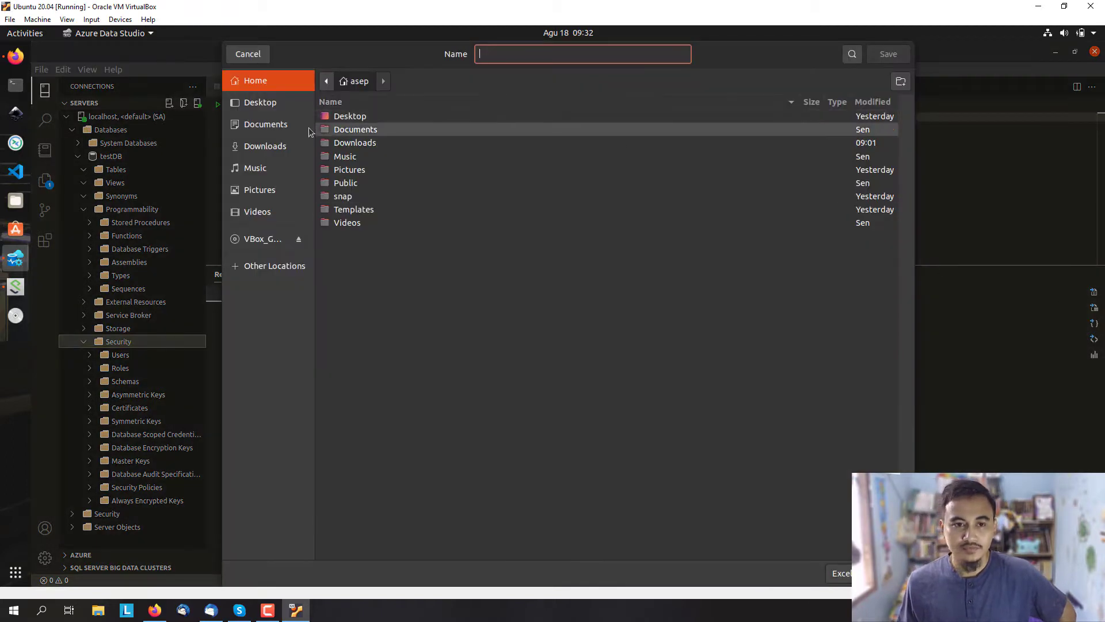
{"action": "left_click", "coordinate": [261, 56]}
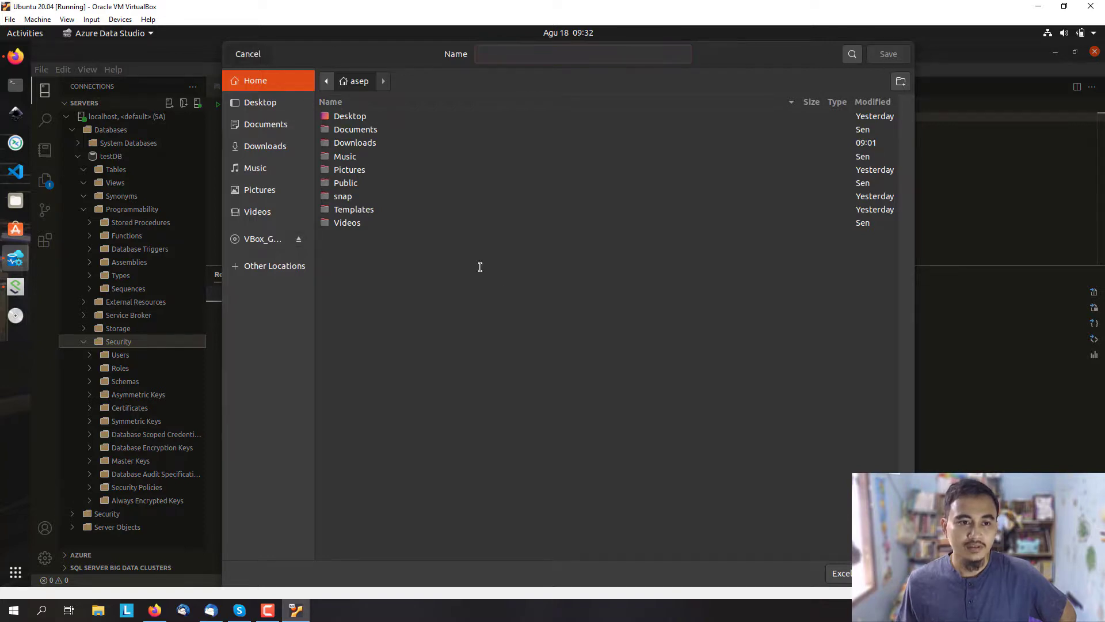